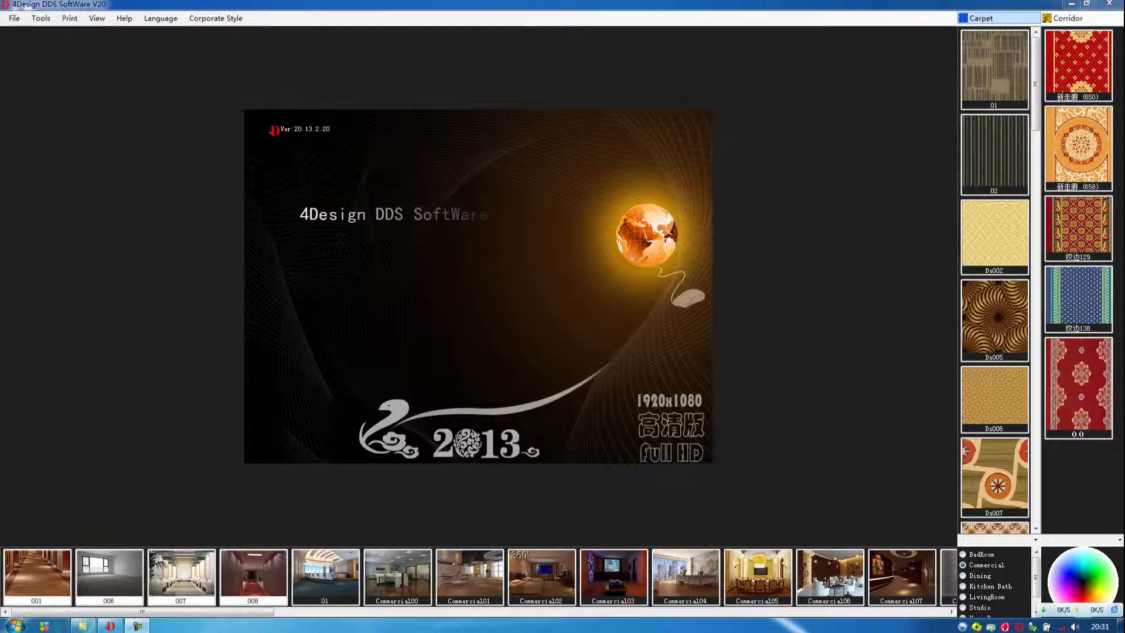
Step: Open and dismiss the texture category list while the Commercial100 office scene loads
left_click(981, 18)
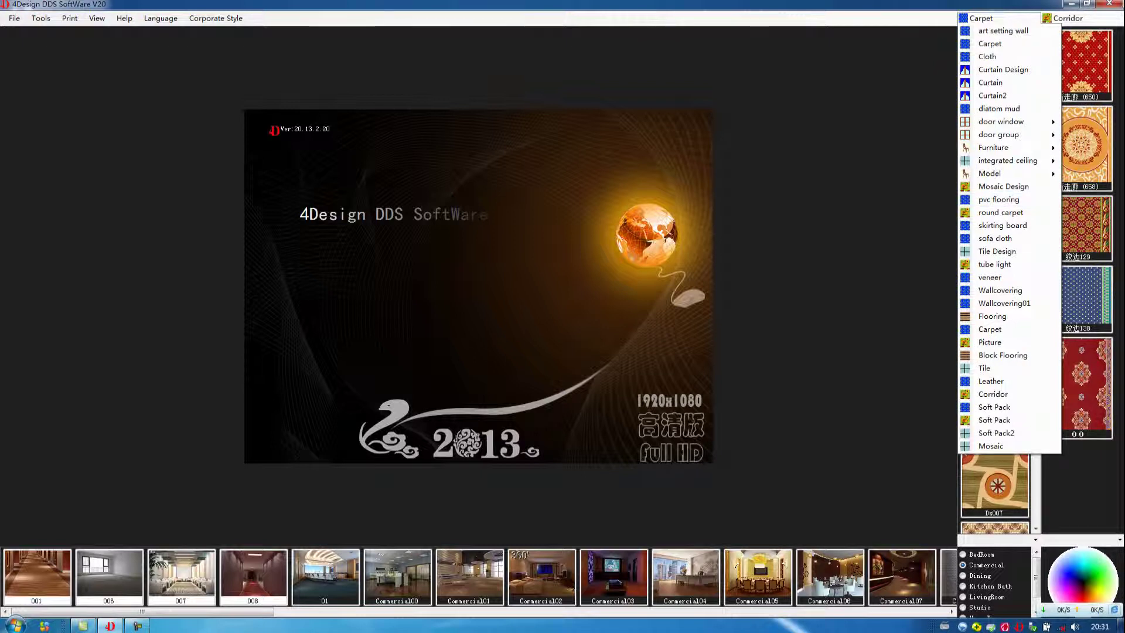
key("Escape")
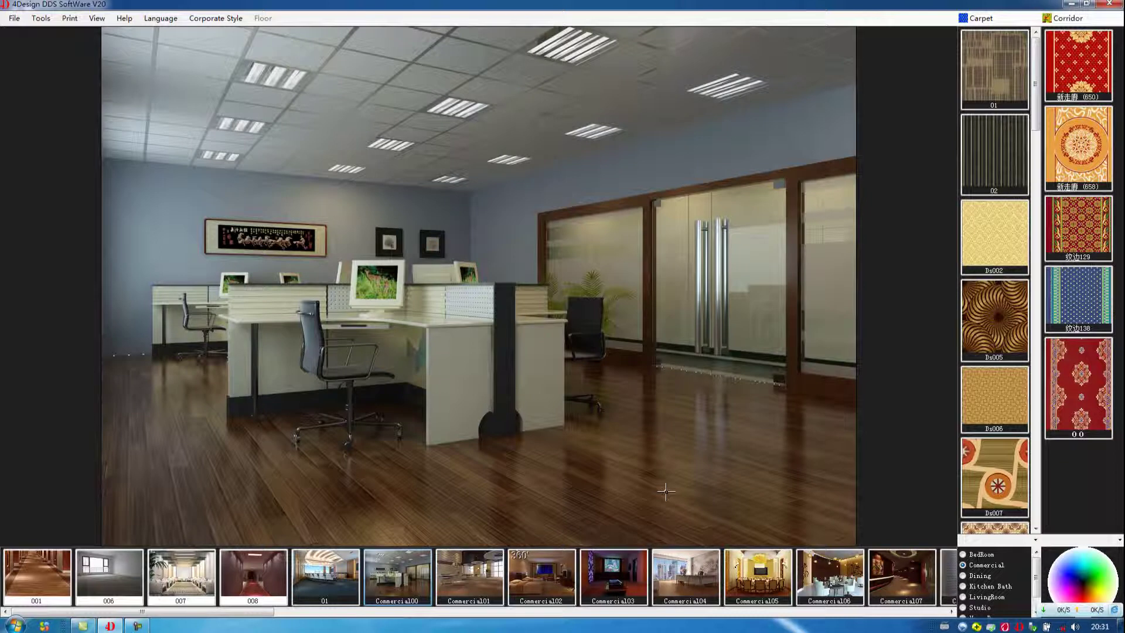
Step: Try carpets Ds002 and Ds005 on the office floor, ending with beige striped 01
left_click(994, 235)
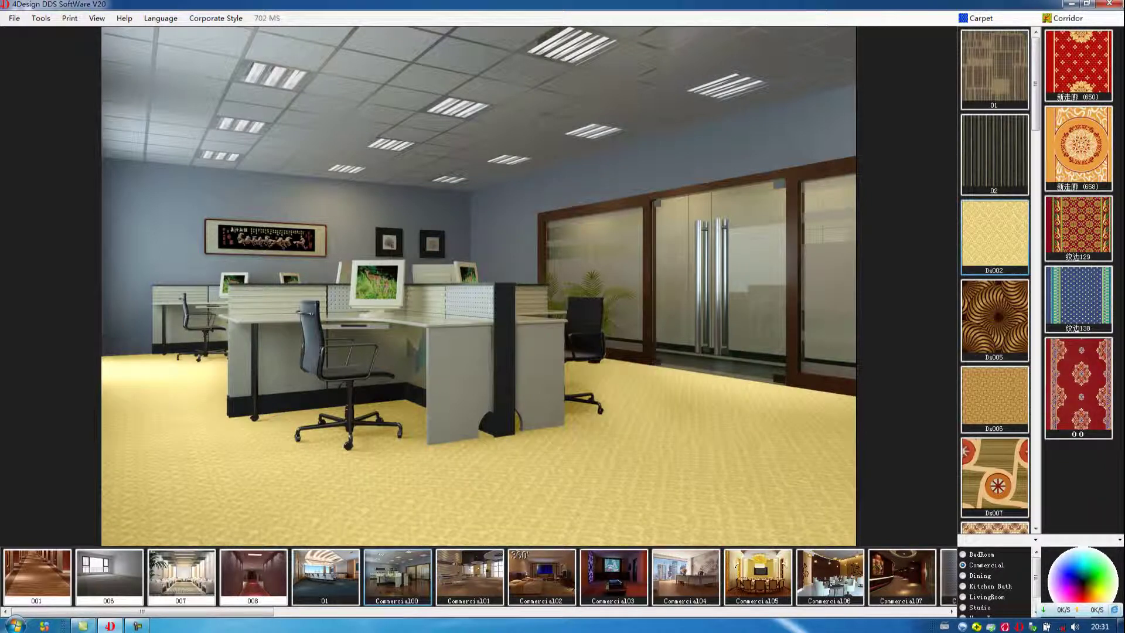
left_click(995, 319)
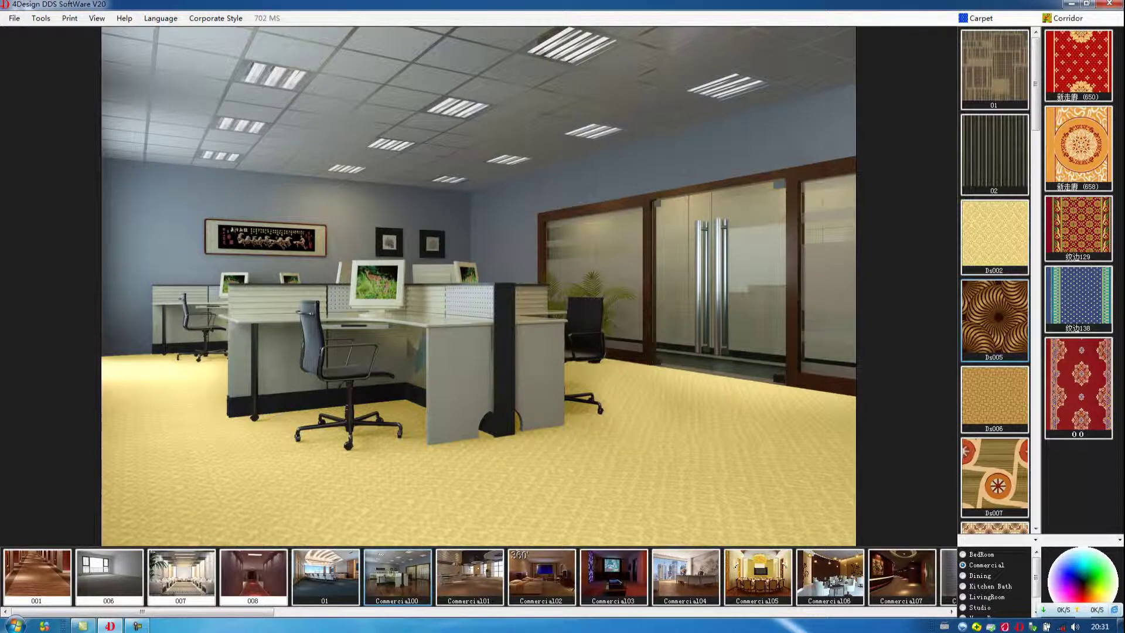
left_click(994, 69)
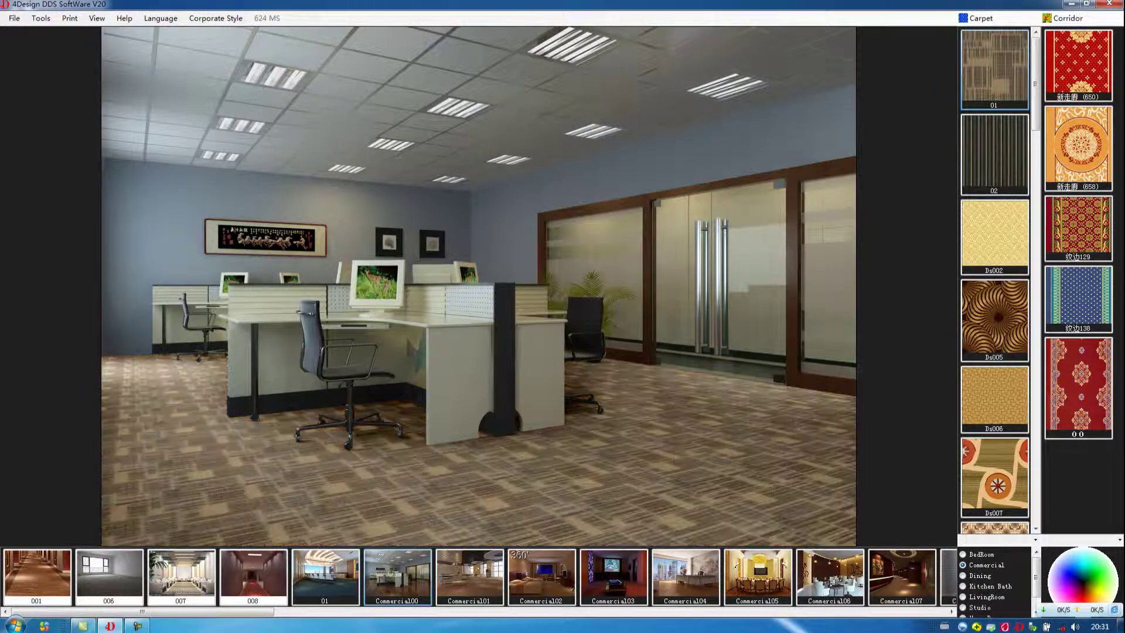
Step: Mix carpets 01 and 02 into a checkerboard floor through the 01 Map Property
right_click(996, 58)
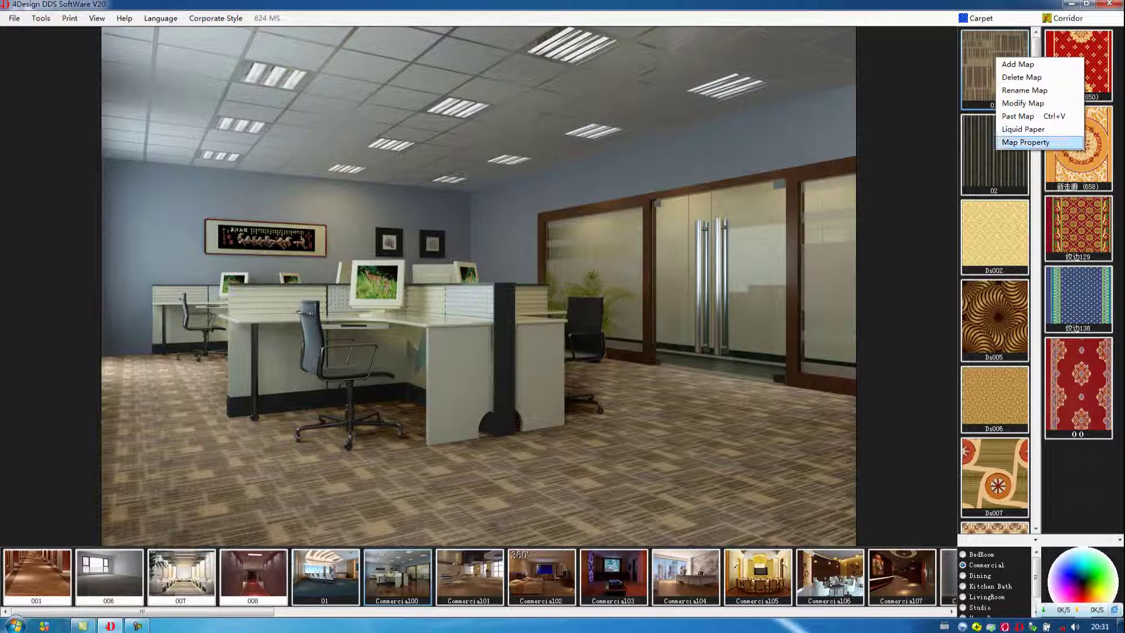
left_click(1025, 141)
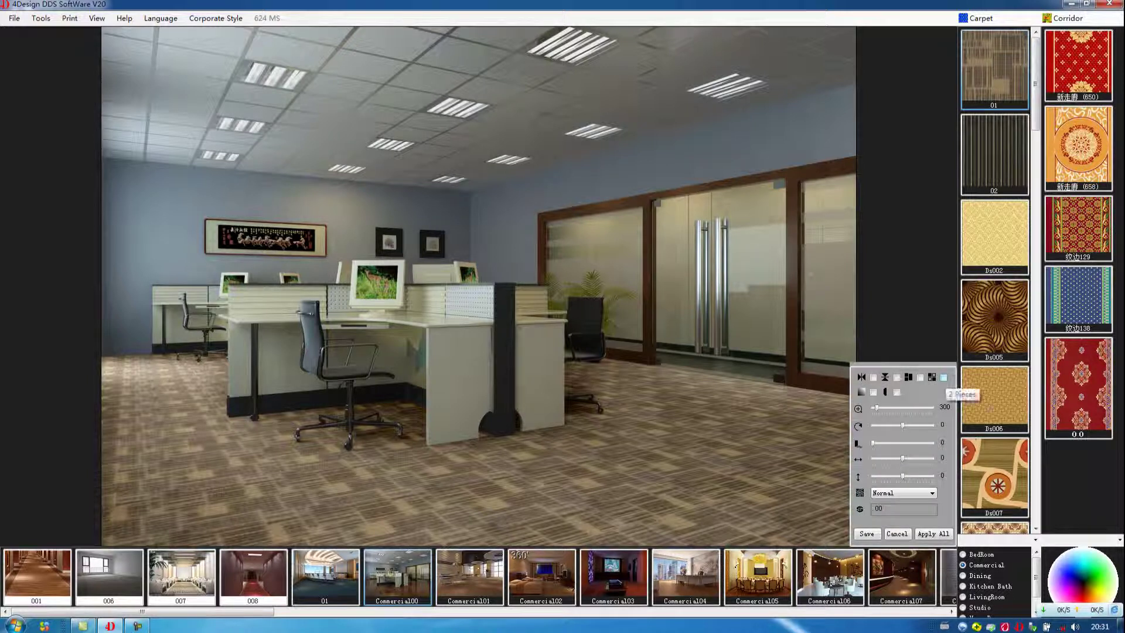
left_click(942, 377)
left_click(995, 154)
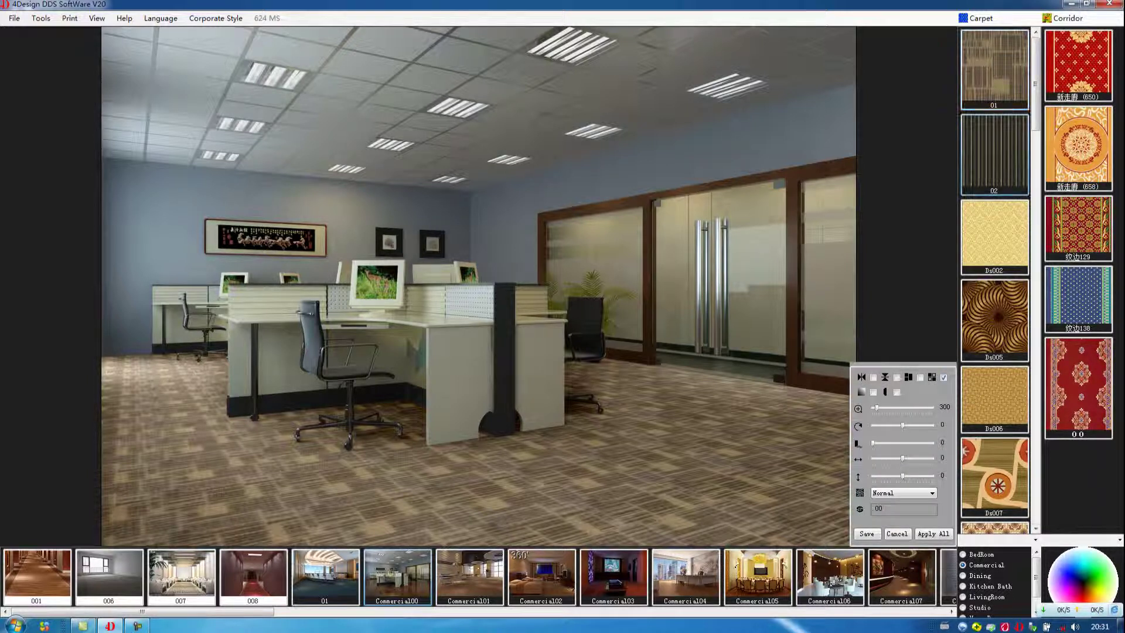
left_click(943, 377)
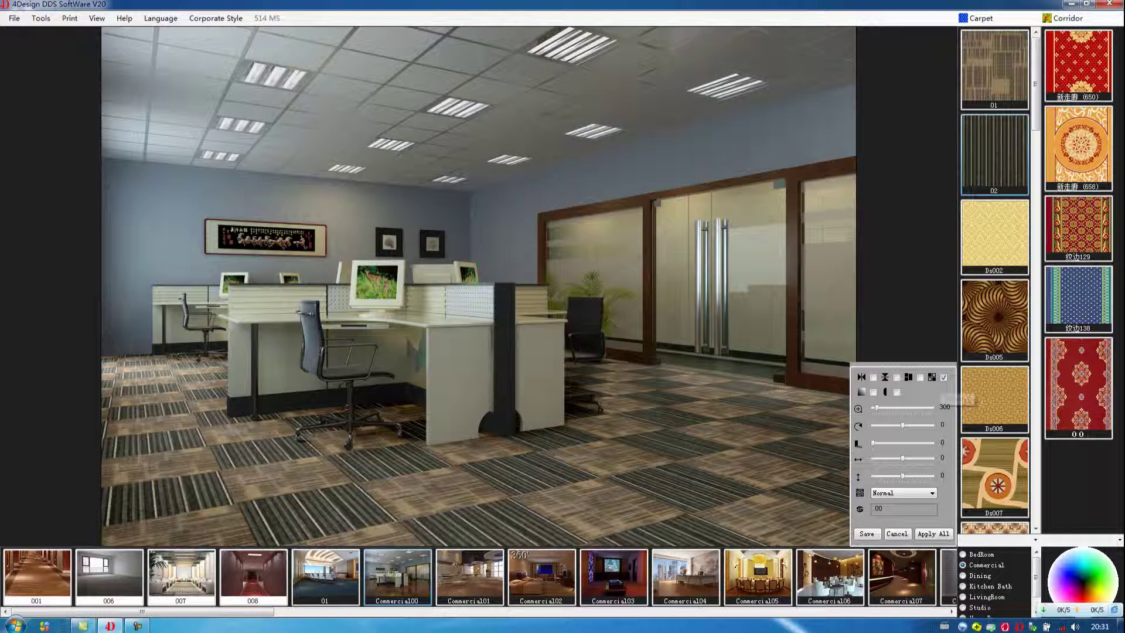
left_click(36, 576)
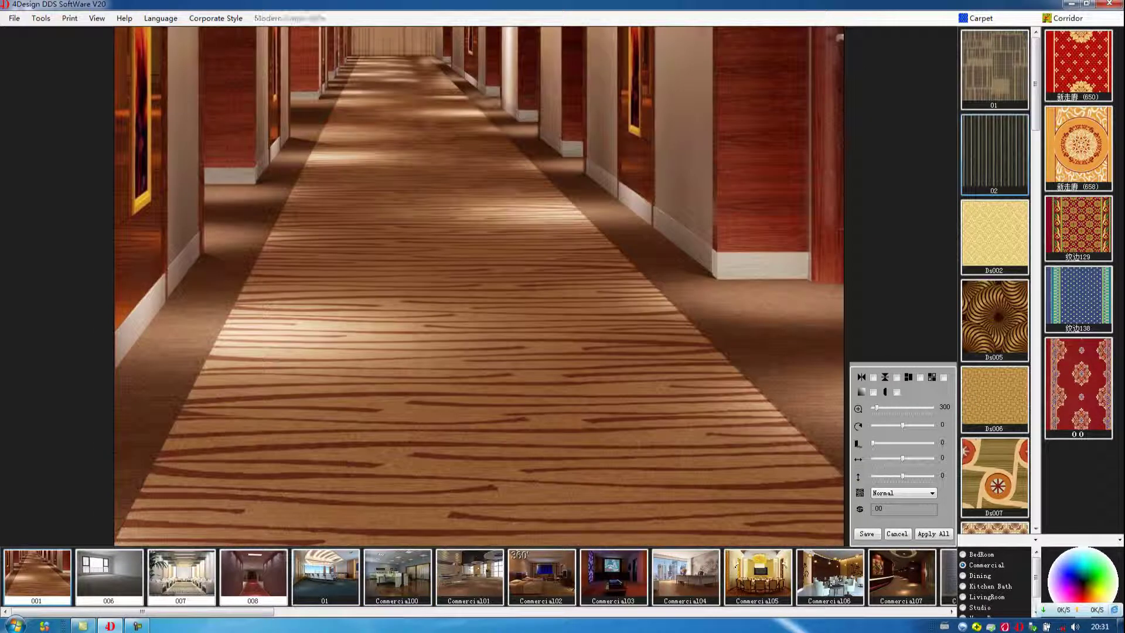
Step: Lay a medallion runner in corridor 001, then try carpets 129 and 0 0 in corridor 008
left_click(507, 302)
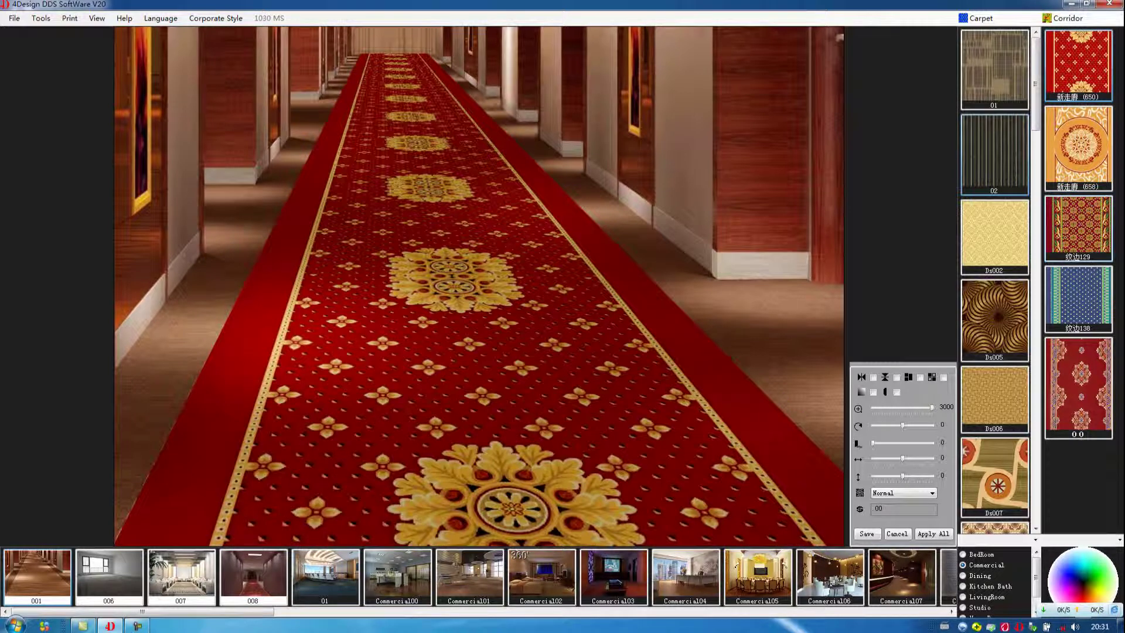
left_click(253, 576)
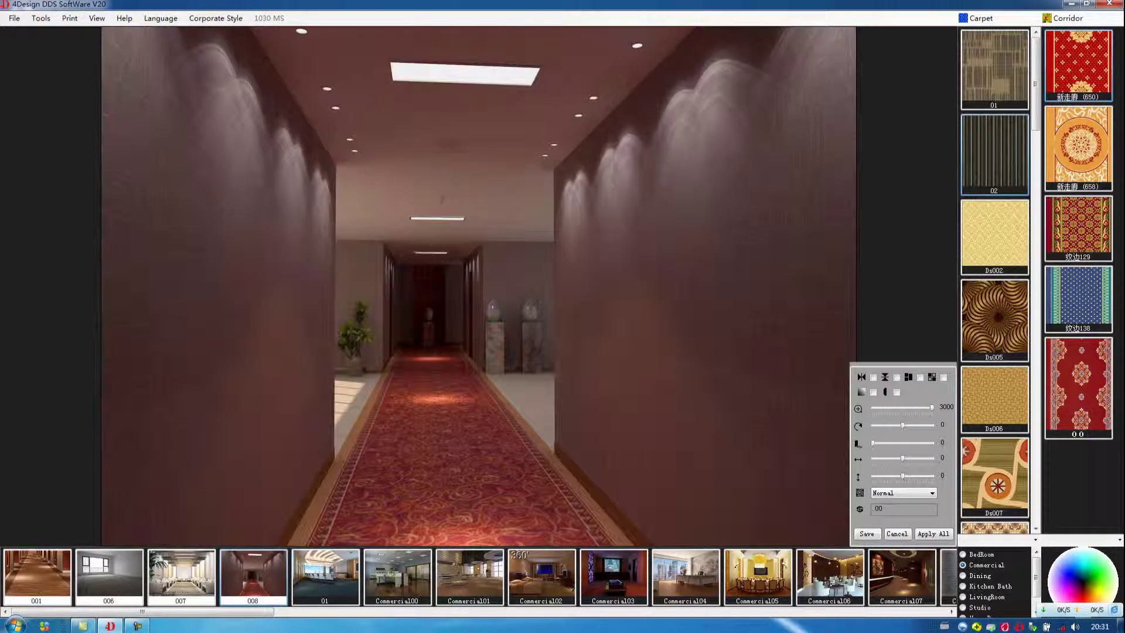
left_click(1078, 227)
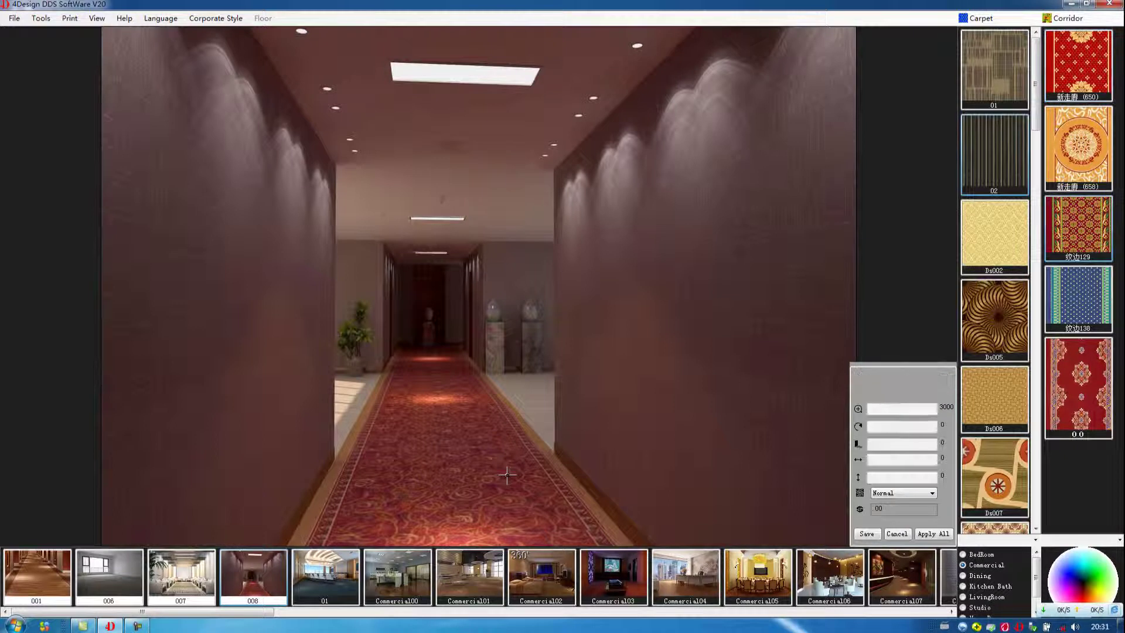
left_click(1078, 387)
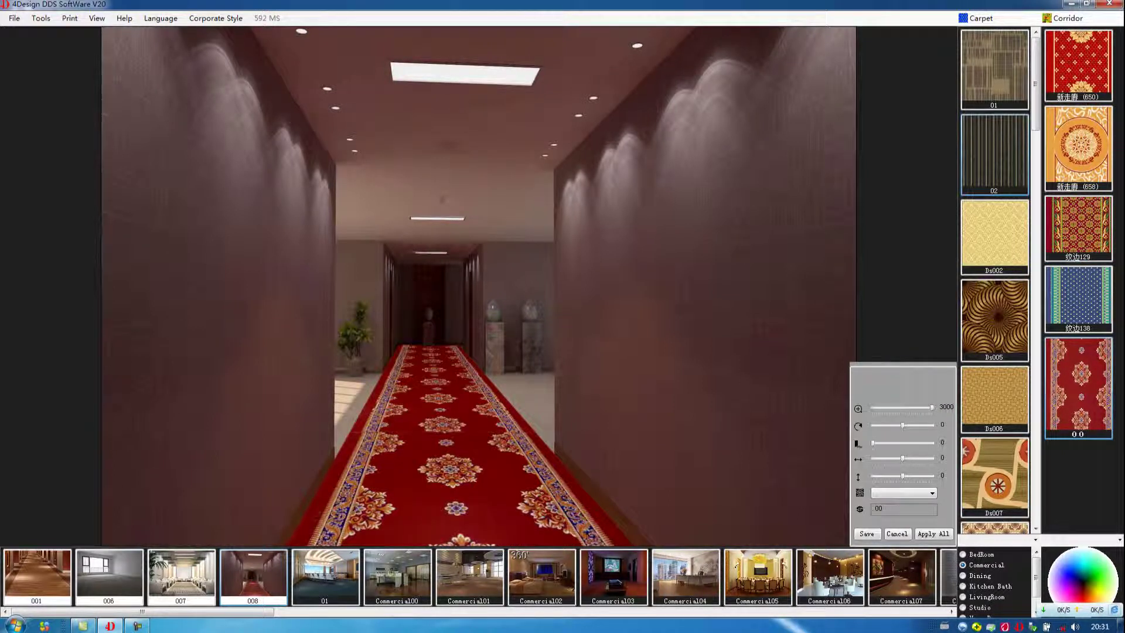
Step: Add a new picture-type map group named 'add carpet'
right_click(980, 18)
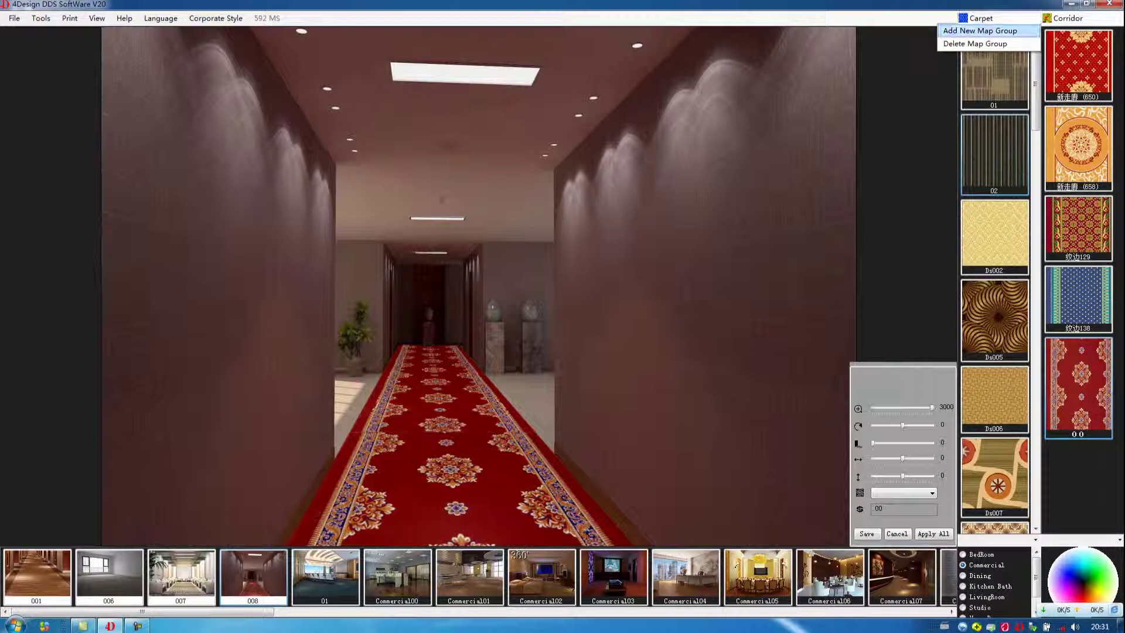
left_click(980, 31)
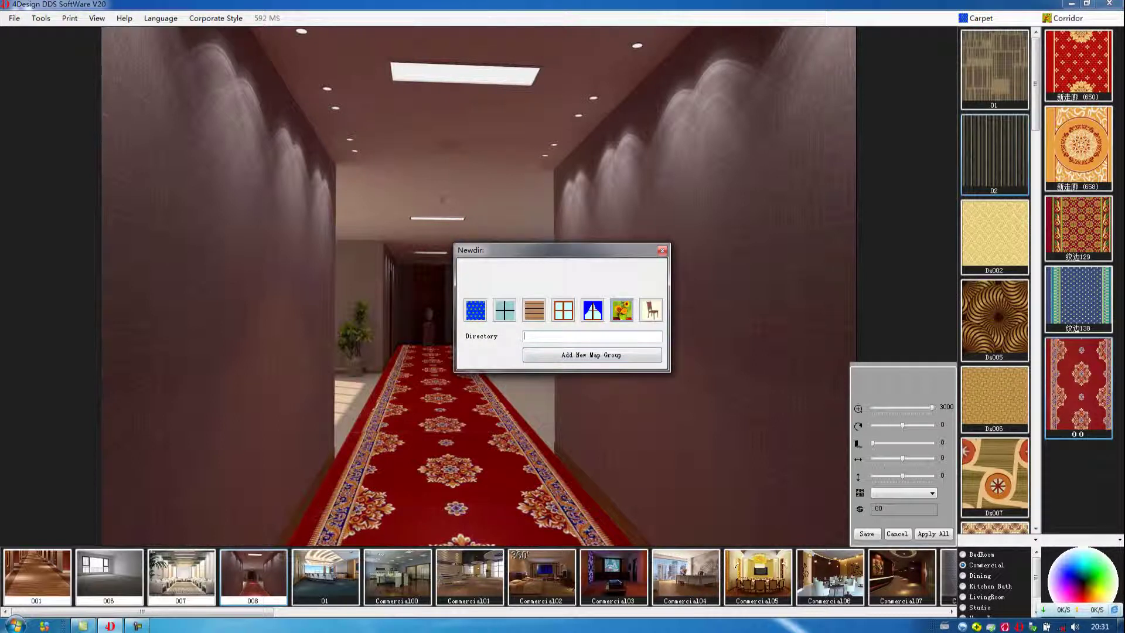
left_click(622, 310)
type("a")
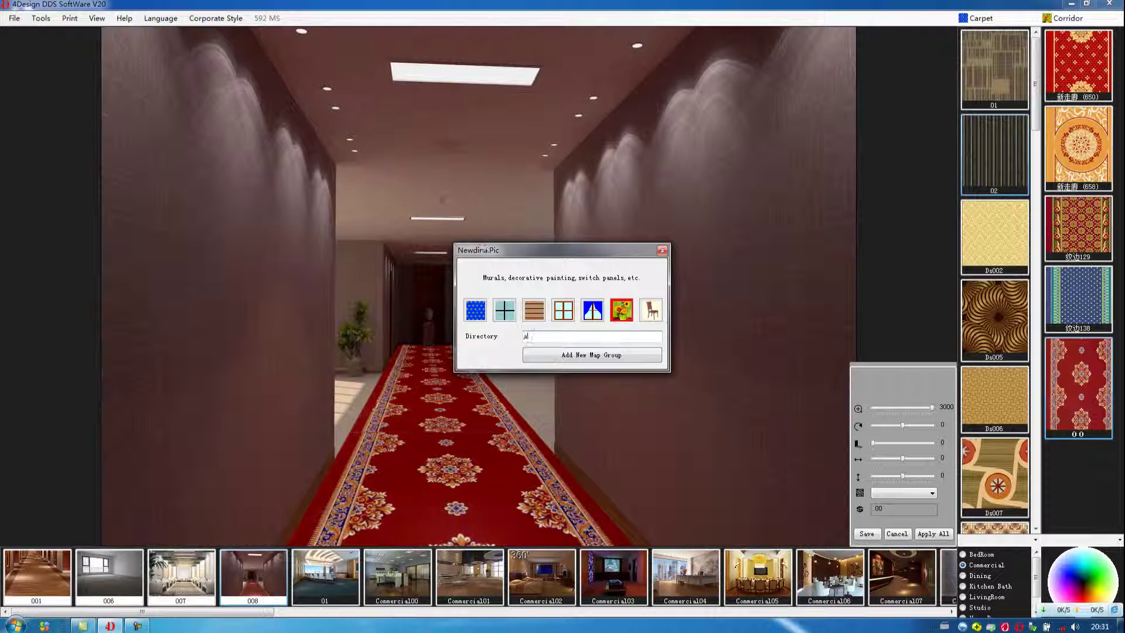
type("dd")
type(" ca")
type("rpet")
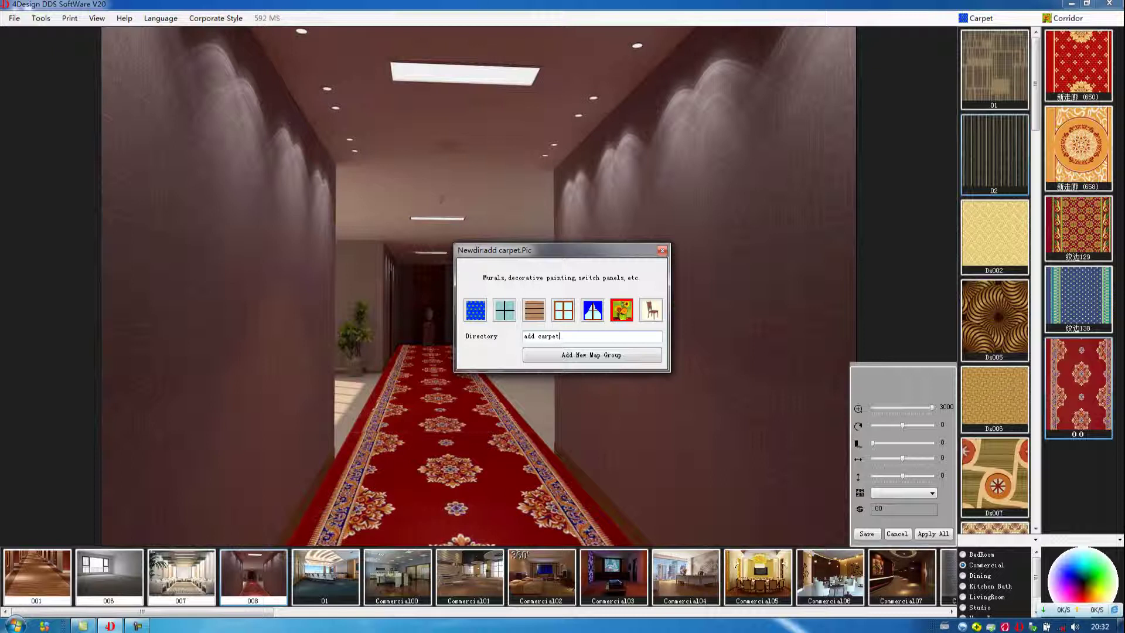
key("Return")
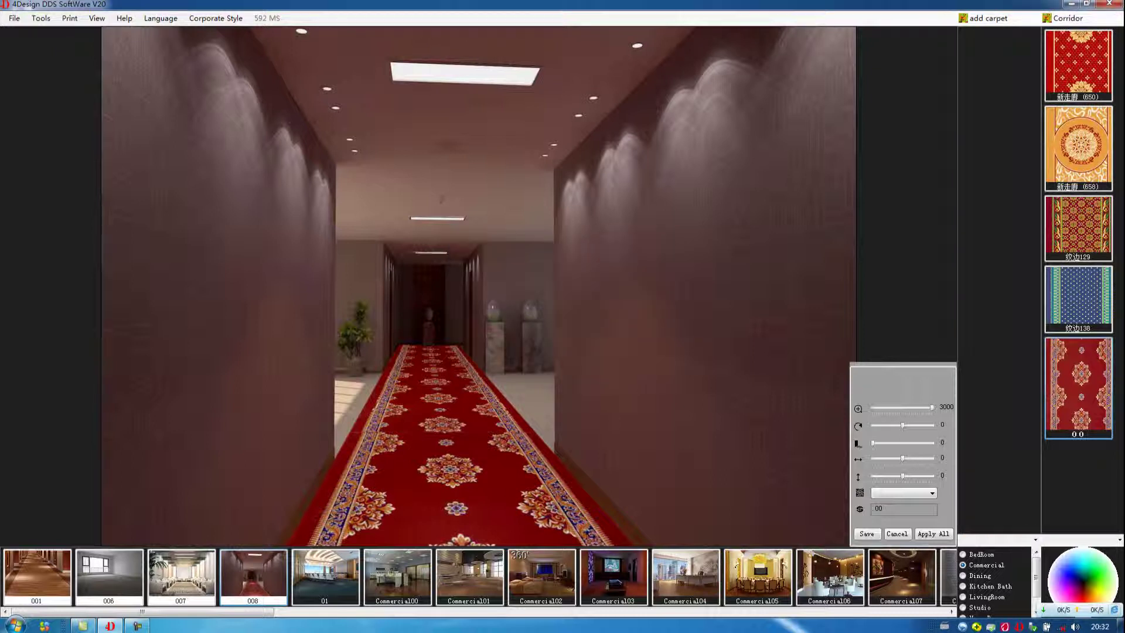
Step: Import 78454.jpg from the Desktop as a new map in the 'add carpet' group
right_click(976, 48)
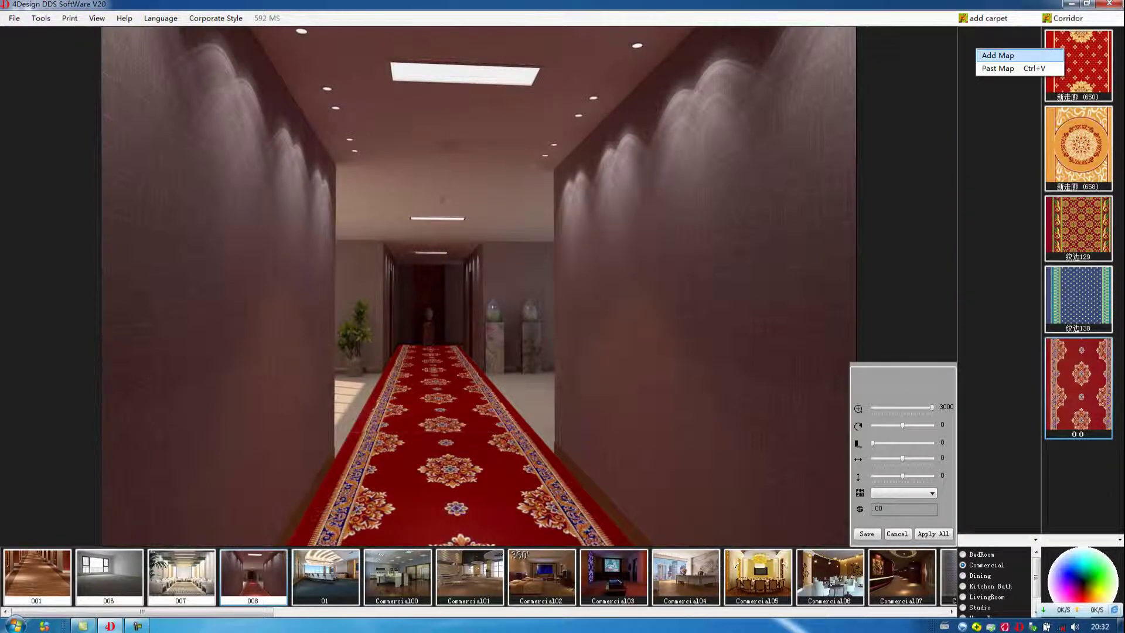
left_click(998, 56)
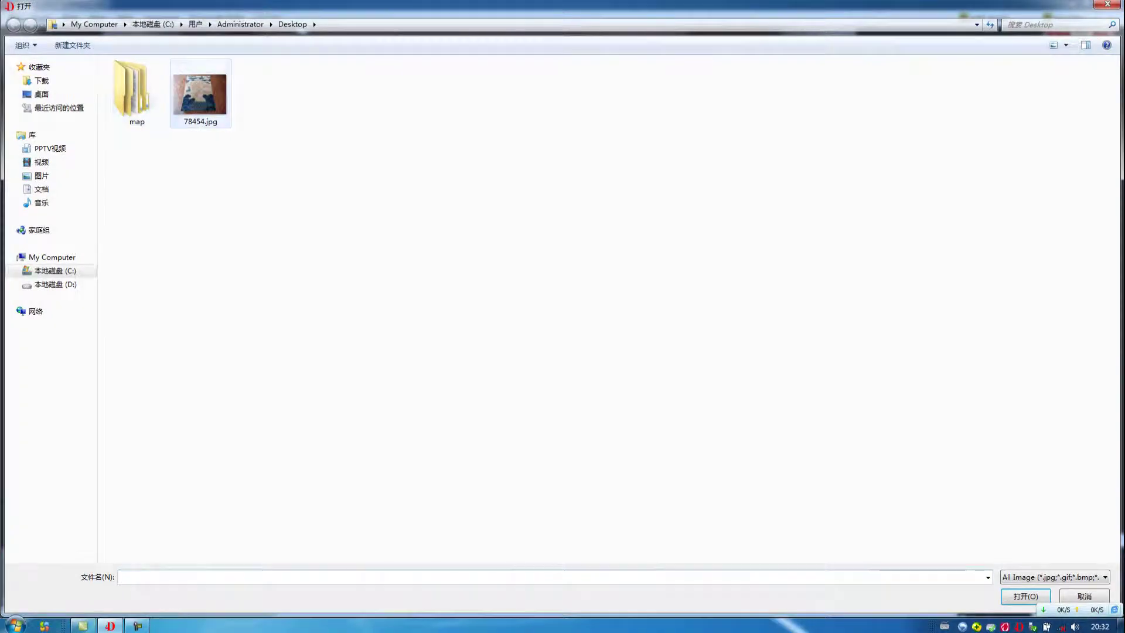
left_click(200, 92)
left_click(1025, 595)
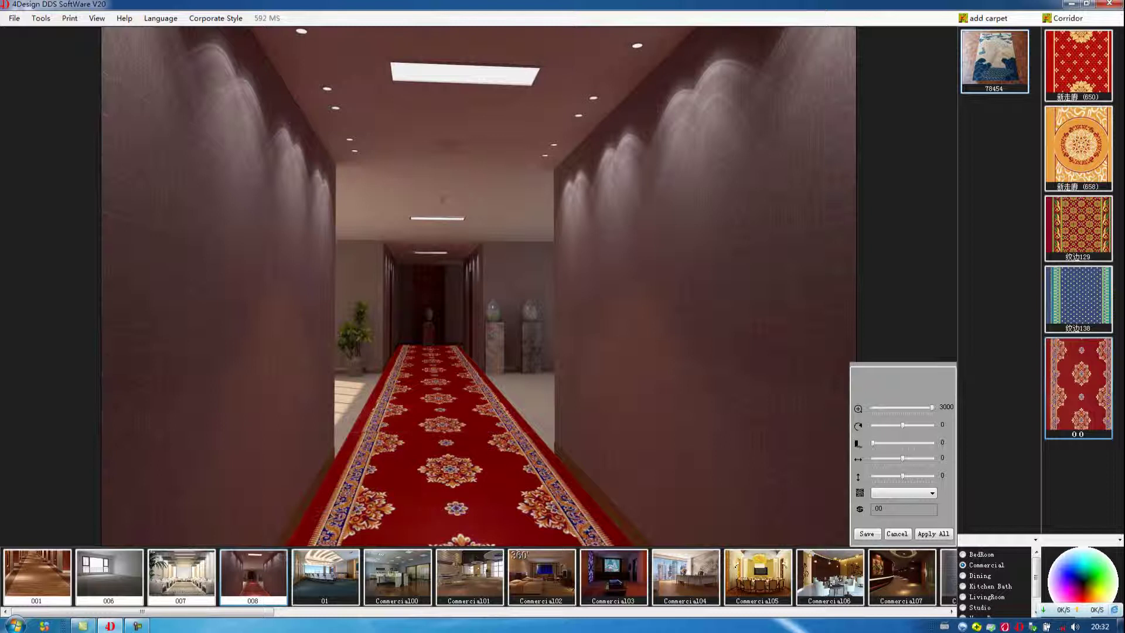
Step: Perspective-crop the 78454 map in Modify Map to the rug's four corners
right_click(999, 60)
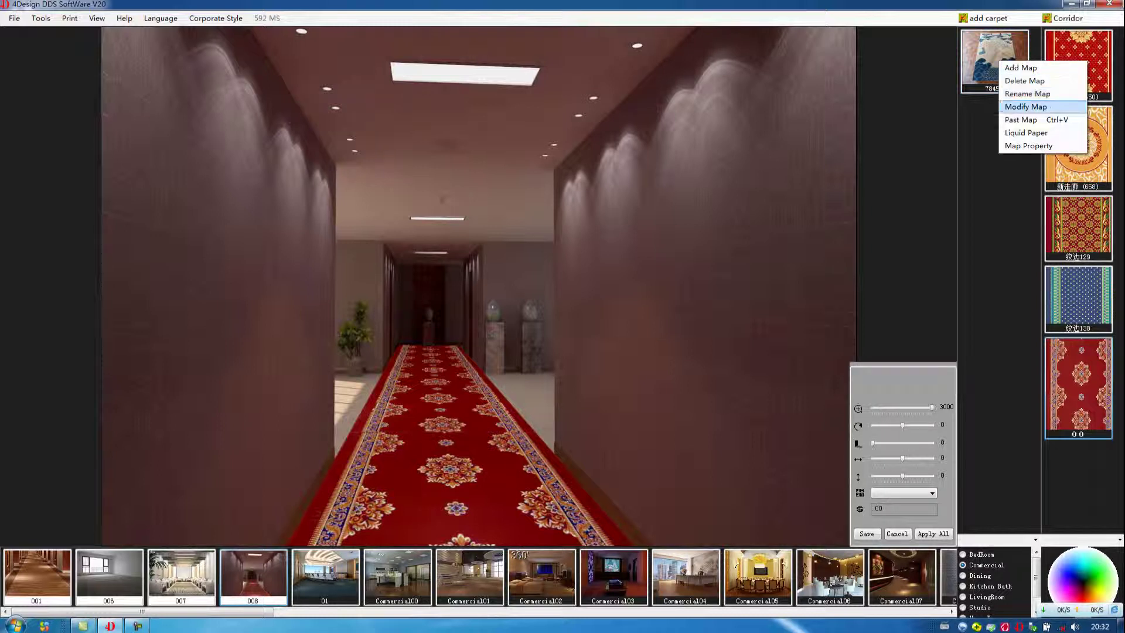
left_click(1026, 106)
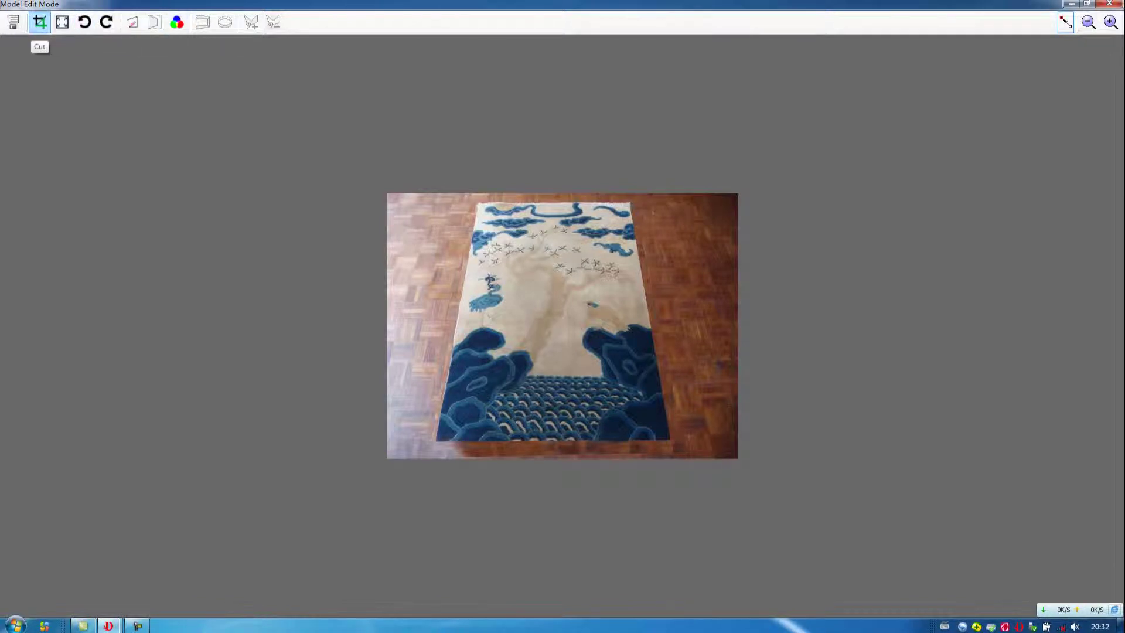
left_click(40, 23)
left_click_drag(562, 325, 569, 270)
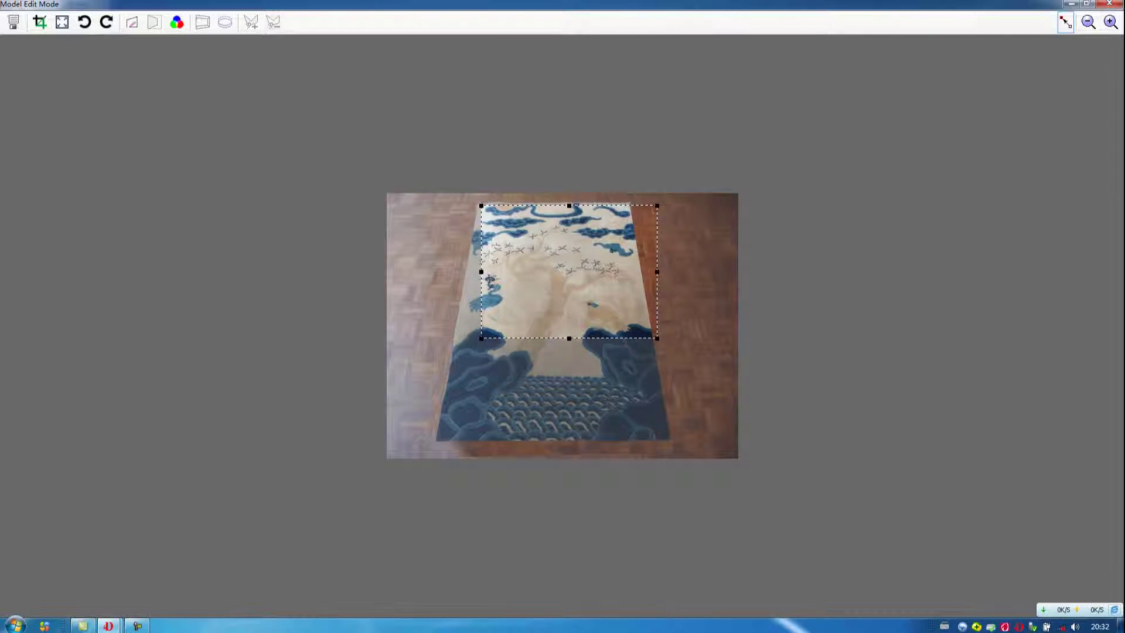
left_click_drag(657, 207, 625, 204)
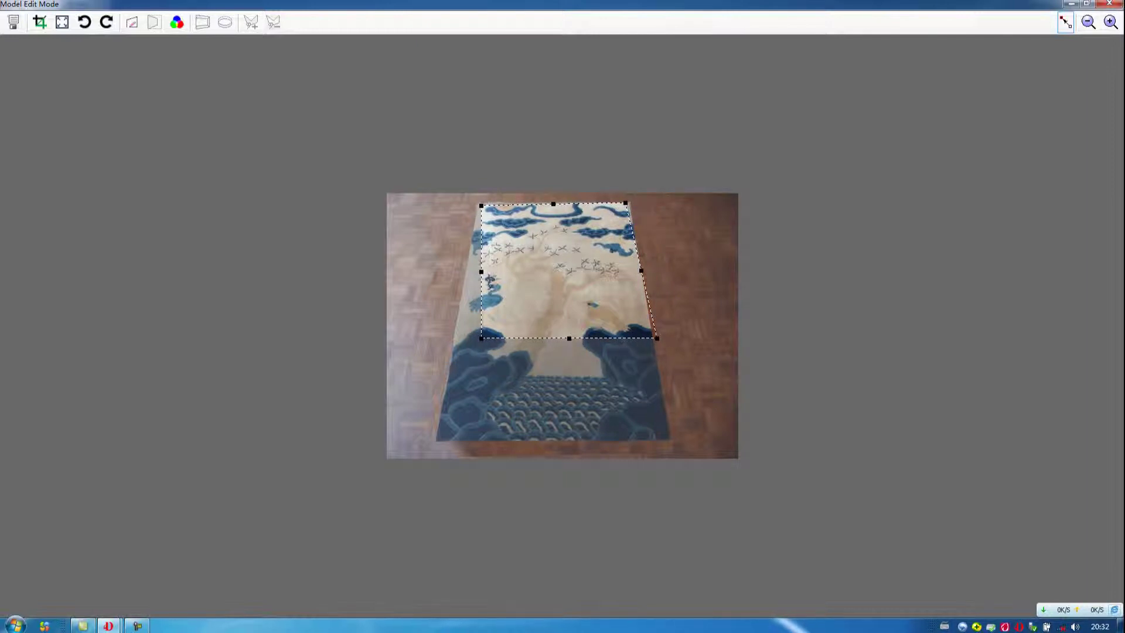
left_click_drag(656, 337, 669, 438)
left_click_drag(481, 338, 437, 439)
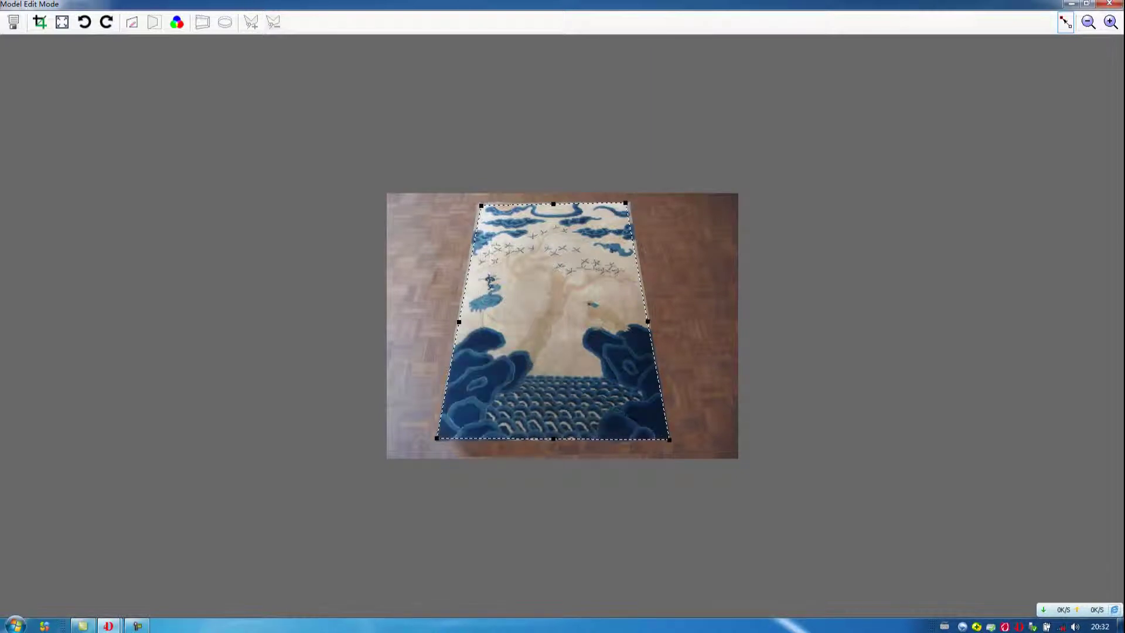
key("Return")
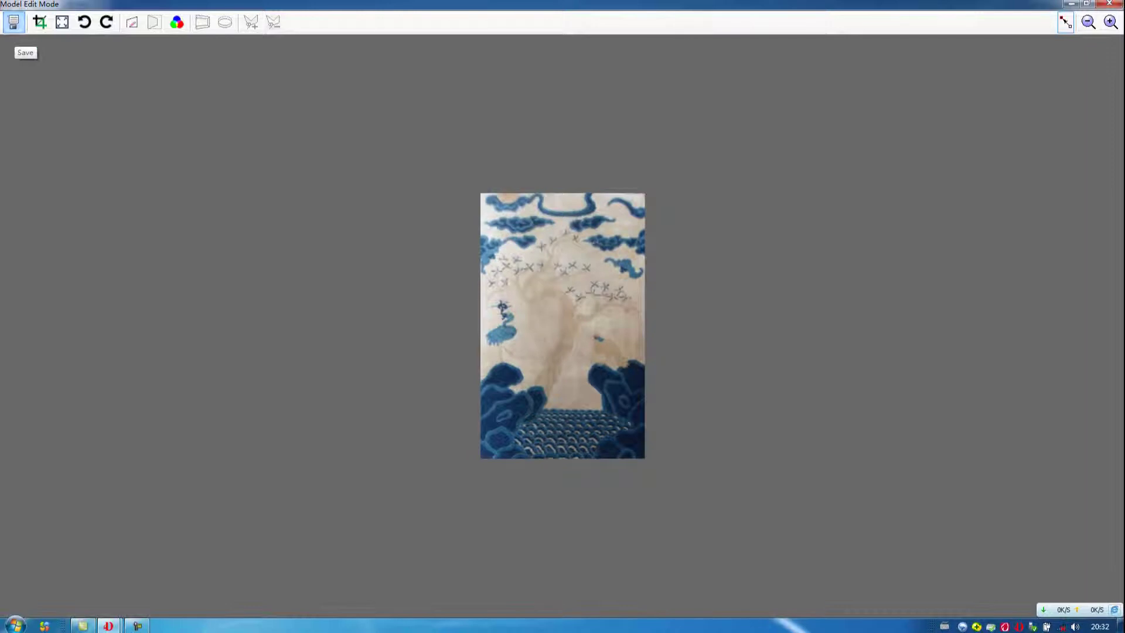
Step: Save the cropped 78454 map and lay it on the lounge 007 floor
left_click(13, 22)
key("Return")
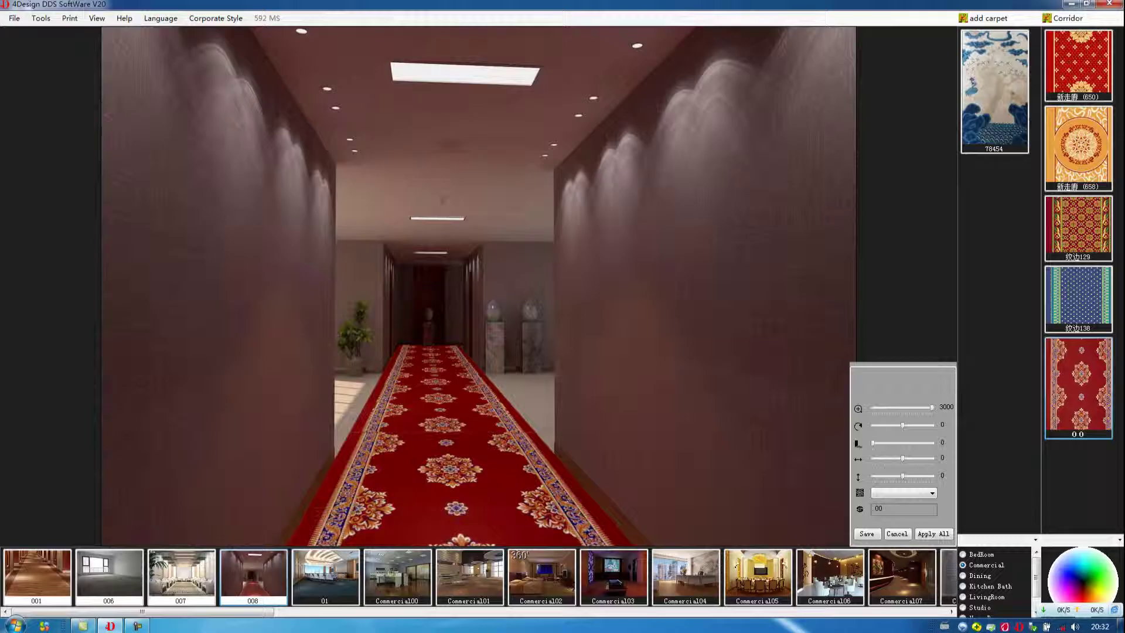
key("Left")
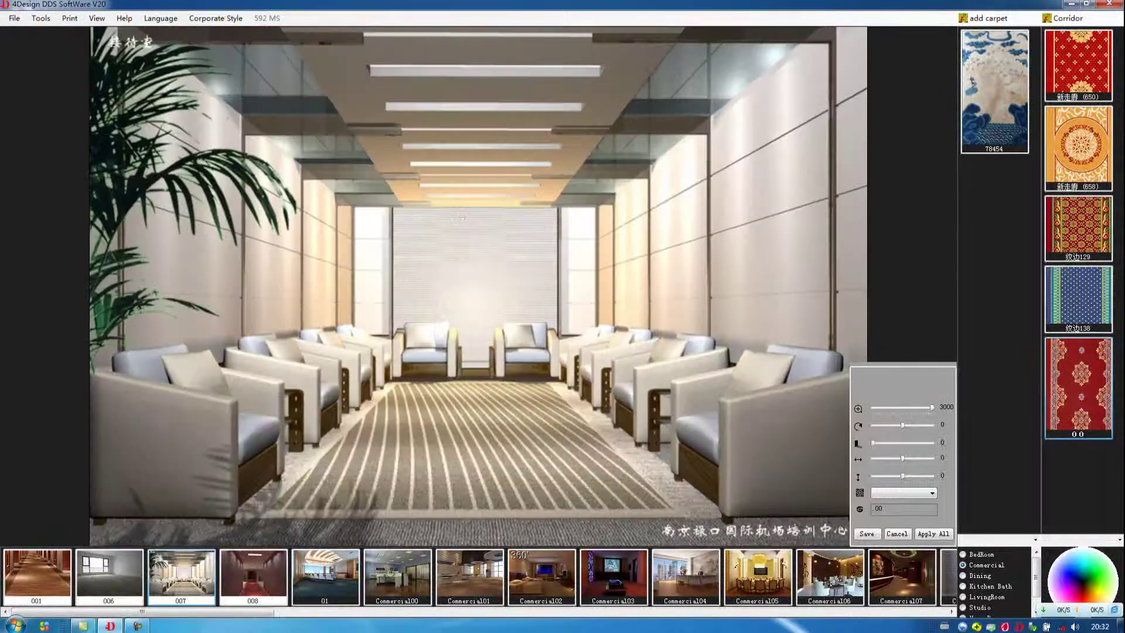
left_click(506, 461)
left_click(995, 97)
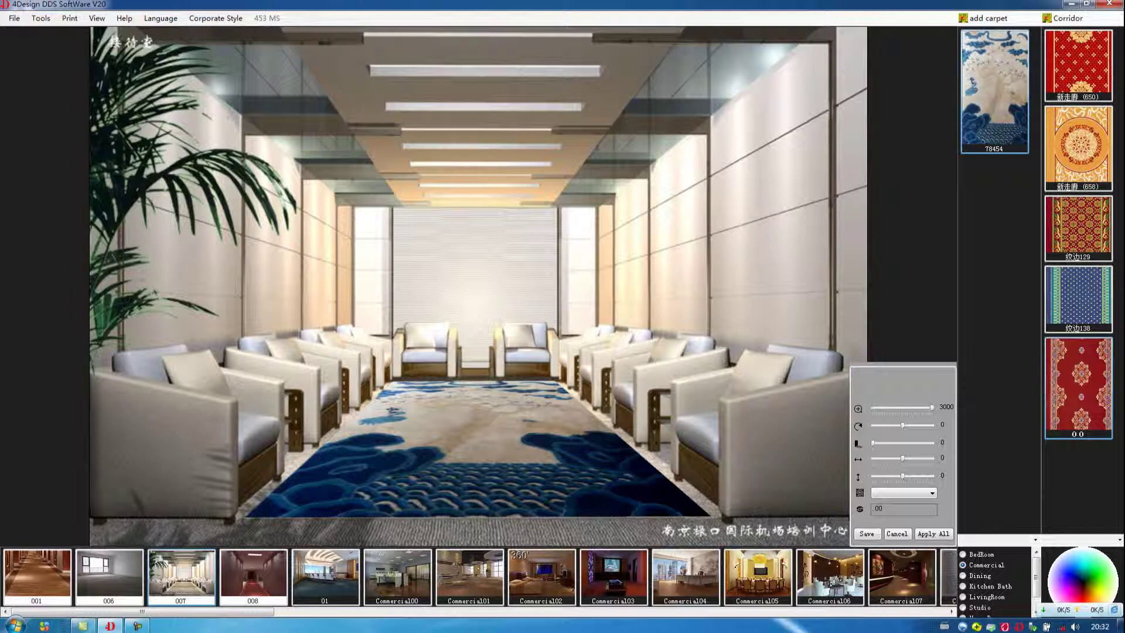
left_click(109, 575)
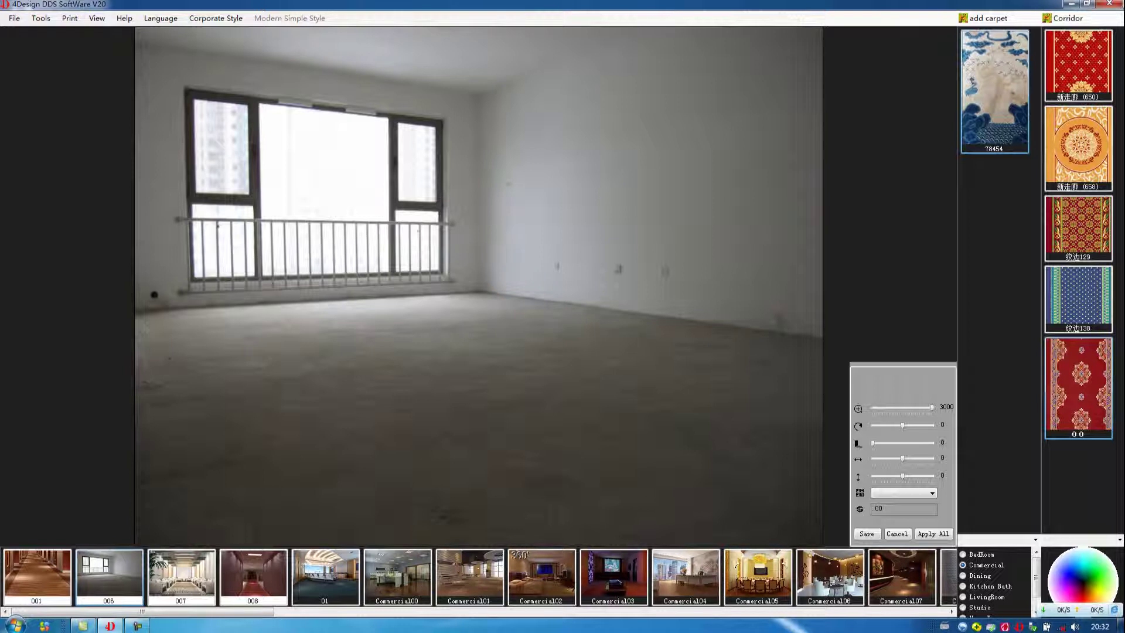
Step: Switch the material library to Carpet and lay the red gold-star carpet on the floor
left_click(989, 18)
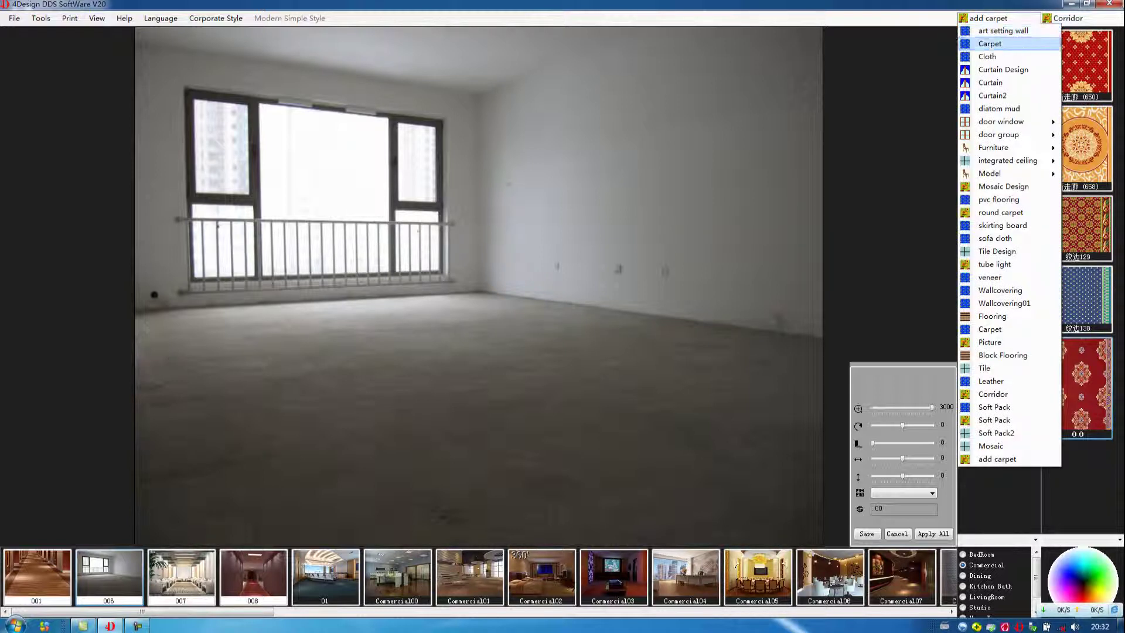
left_click(980, 42)
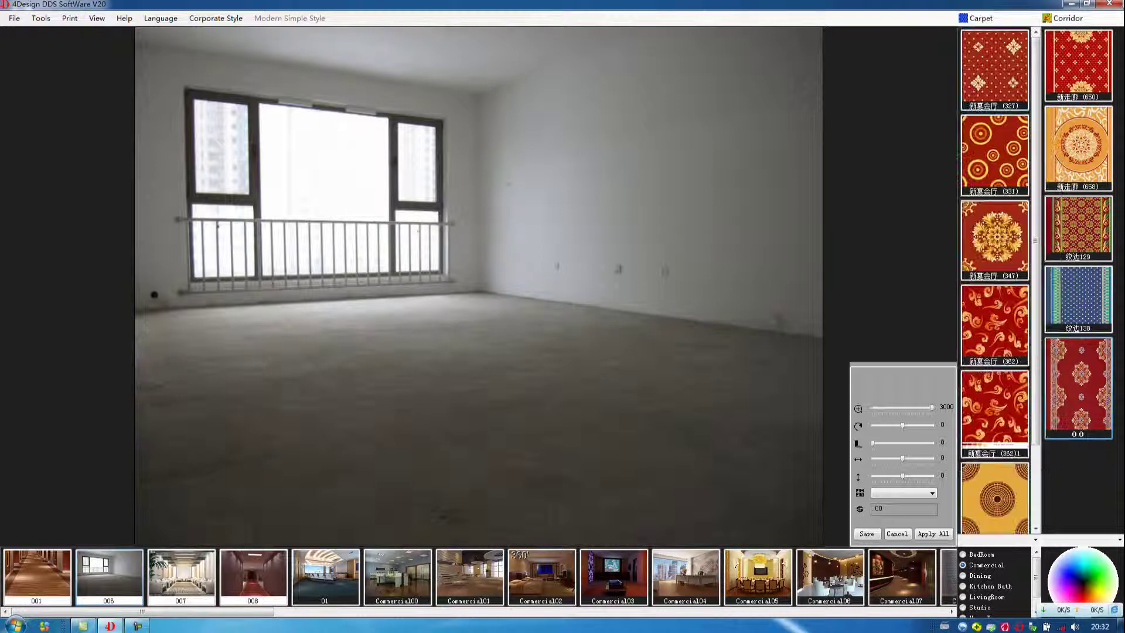
left_click(696, 411)
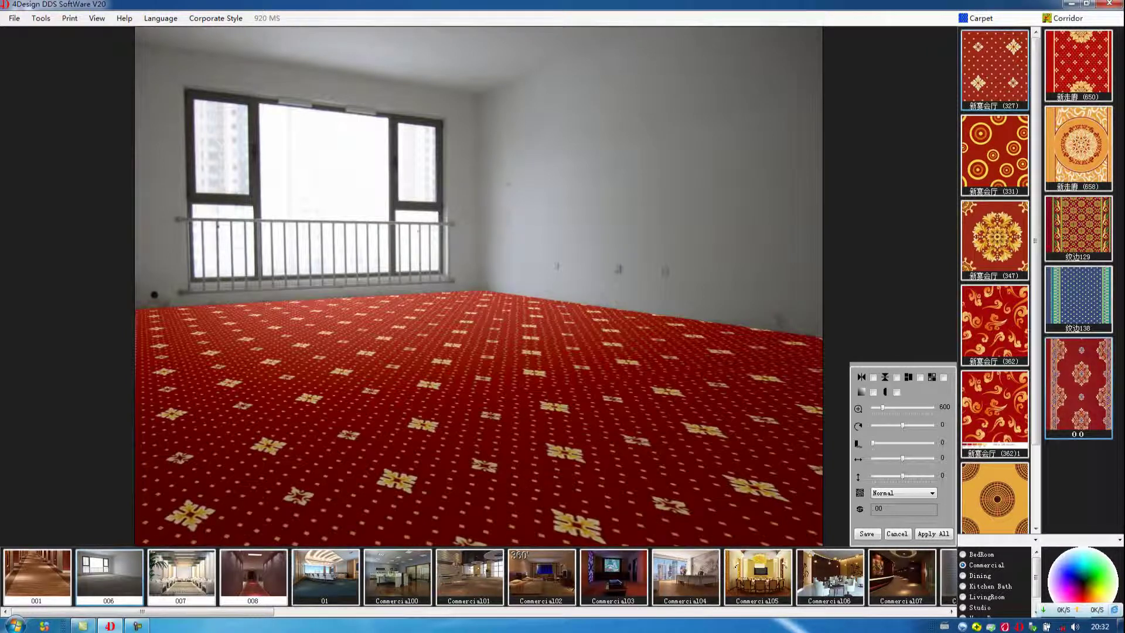
left_click(738, 182)
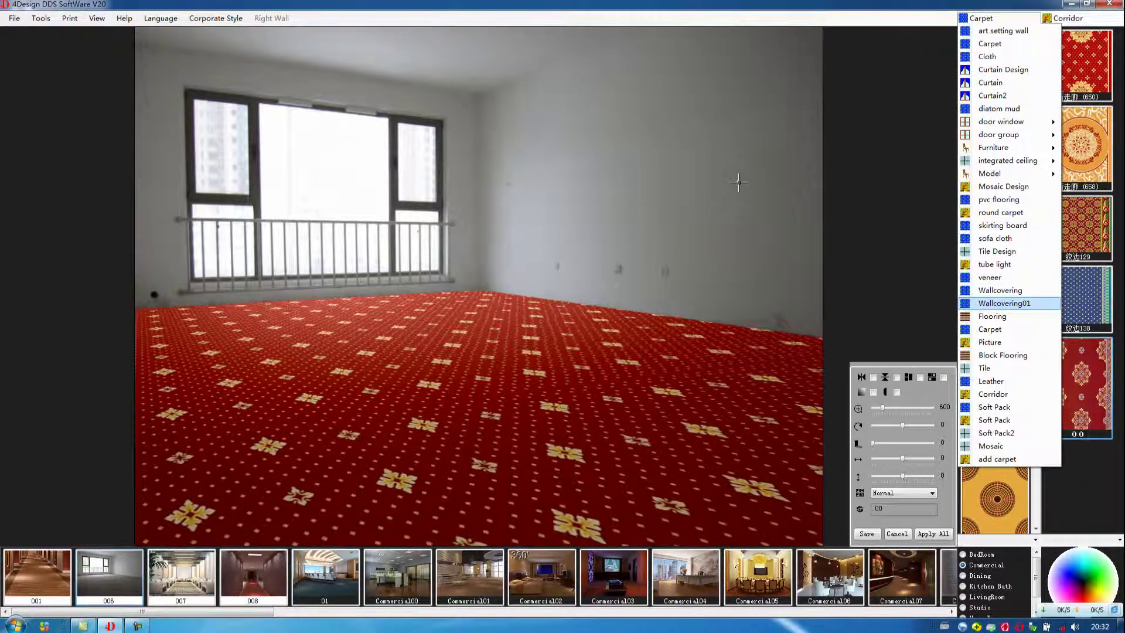
Step: Give the right wall bizhi046 leaf wallpaper lit by SpotLight04, and save
left_click(995, 163)
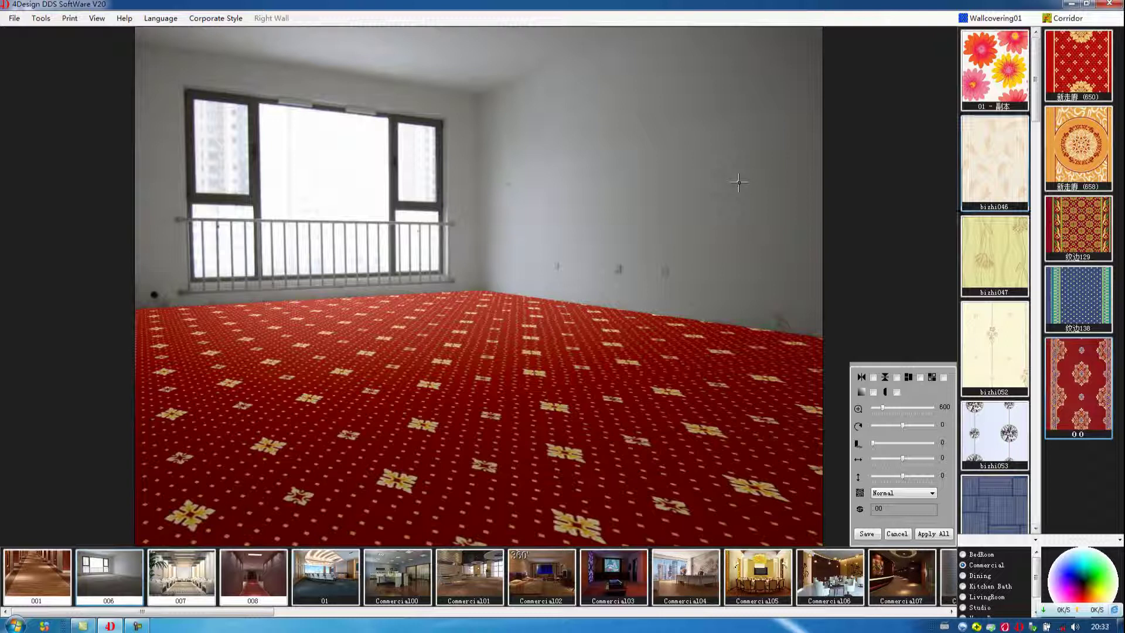
right_click(756, 144)
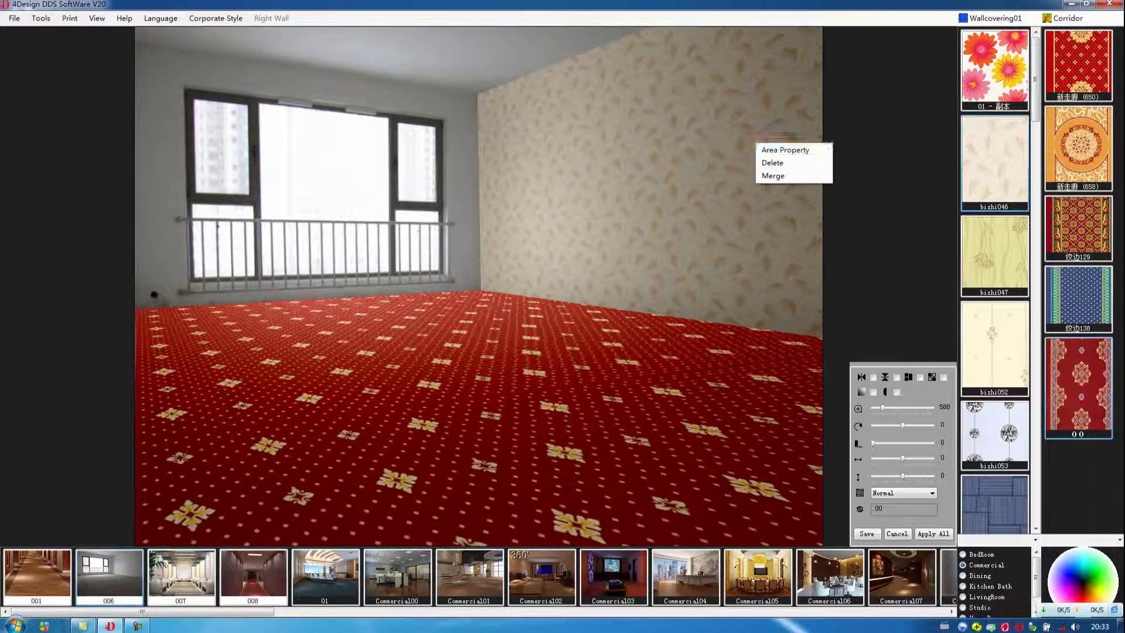
left_click(785, 150)
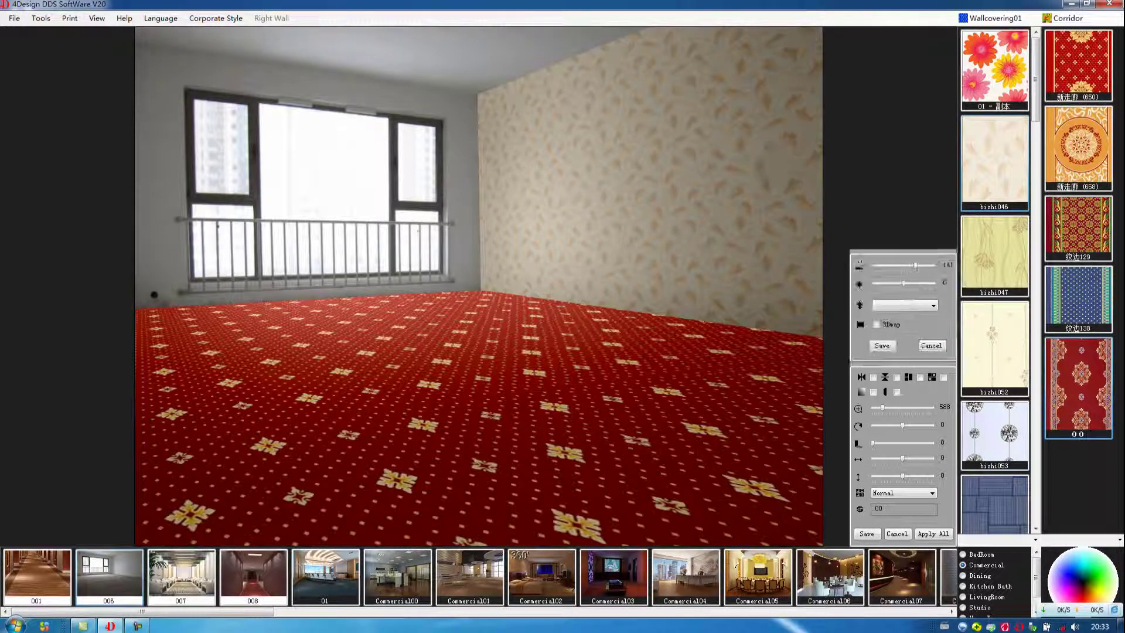
left_click(905, 305)
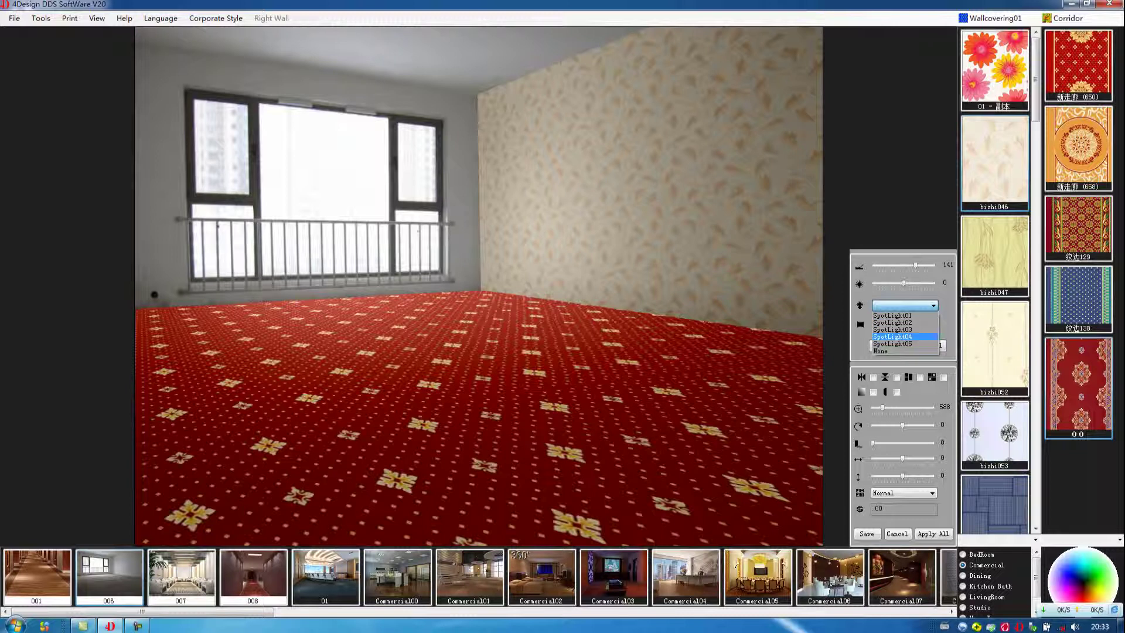
left_click(892, 336)
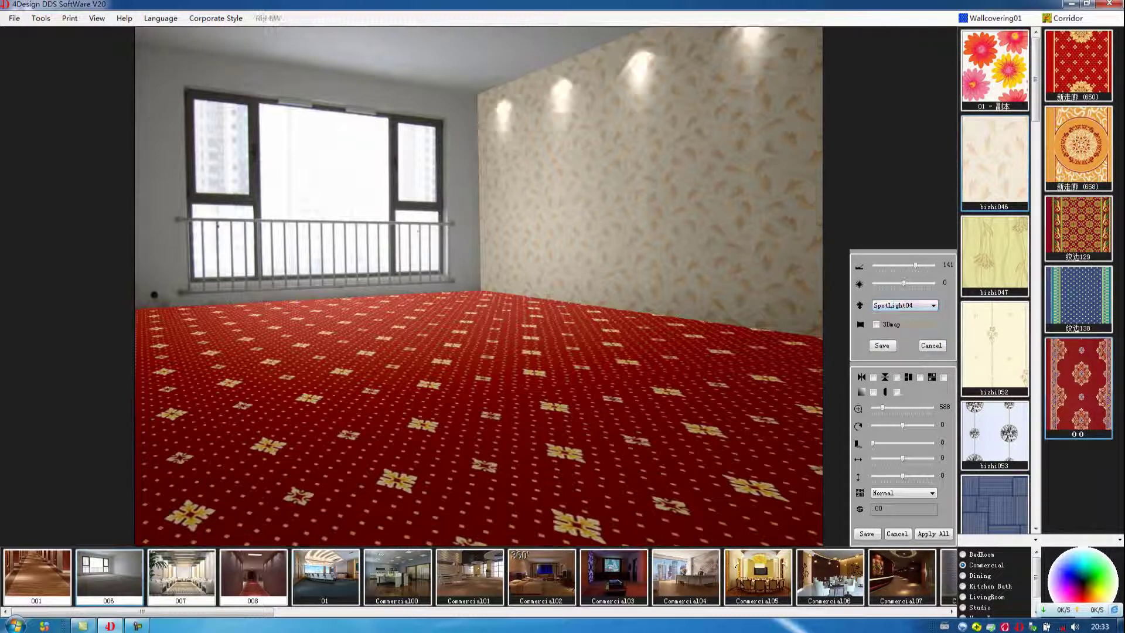
left_click(882, 344)
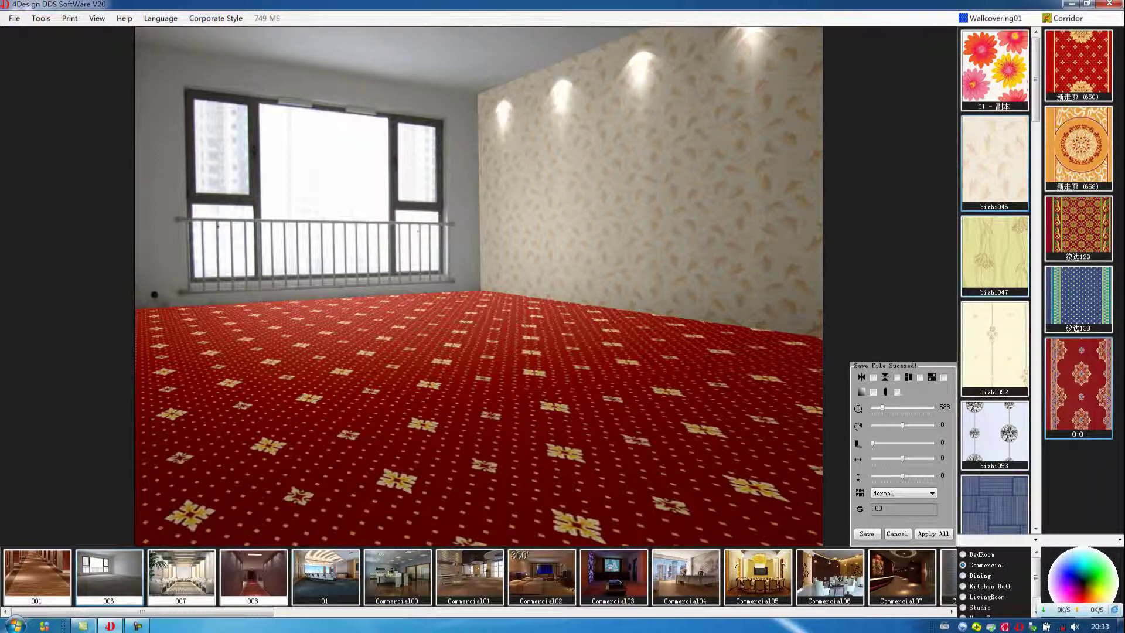
Step: Switch the material library to the Curtain2 curtain category
left_click(994, 18)
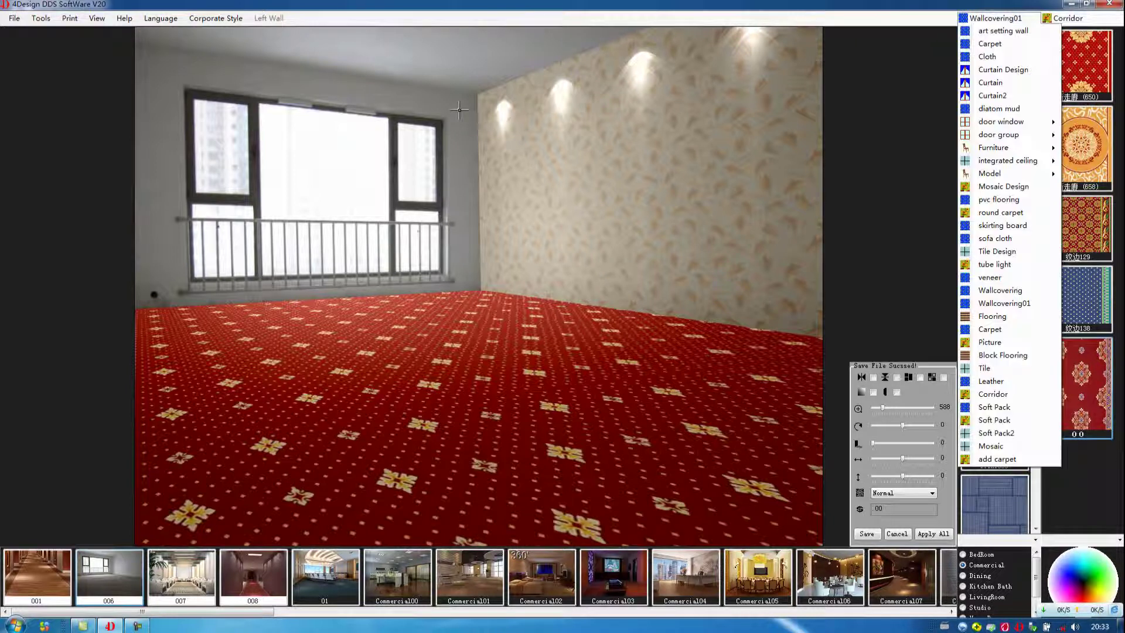
key("Up")
key("Down")
key("Down")
key("Down")
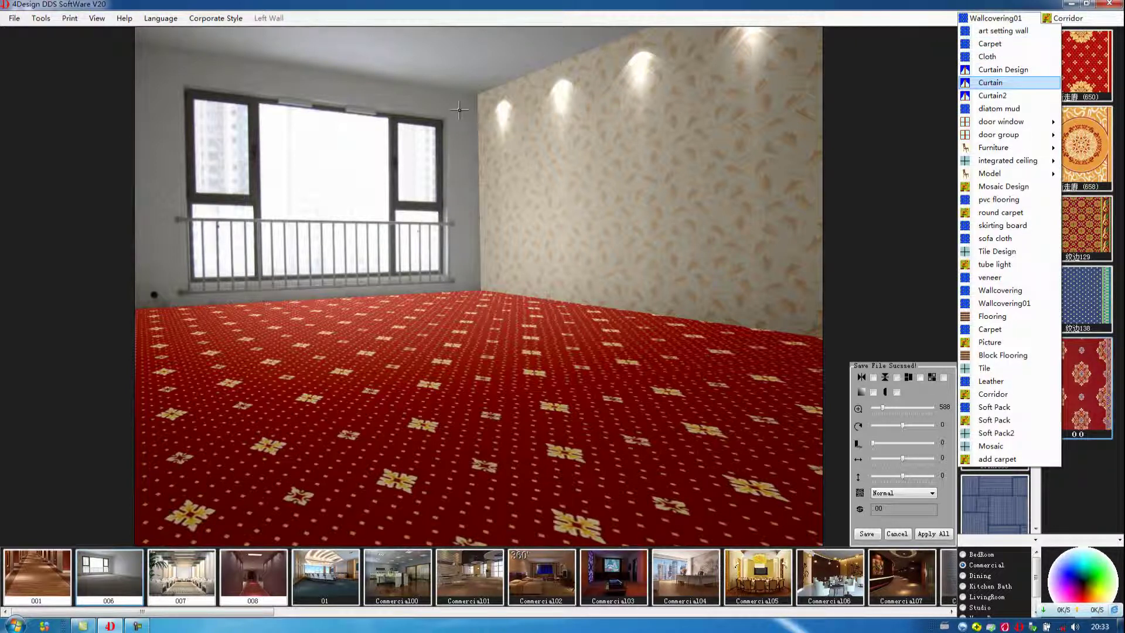
key("Return")
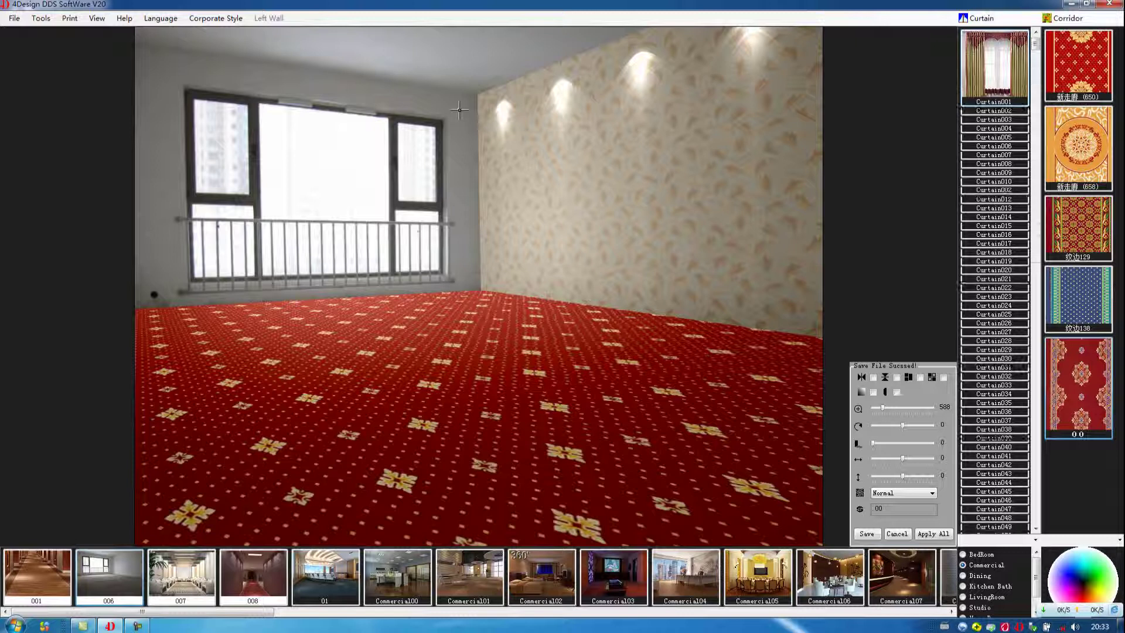
key("alt+Down")
key("Down")
key("Down")
key("Down")
key("Down")
key("Down")
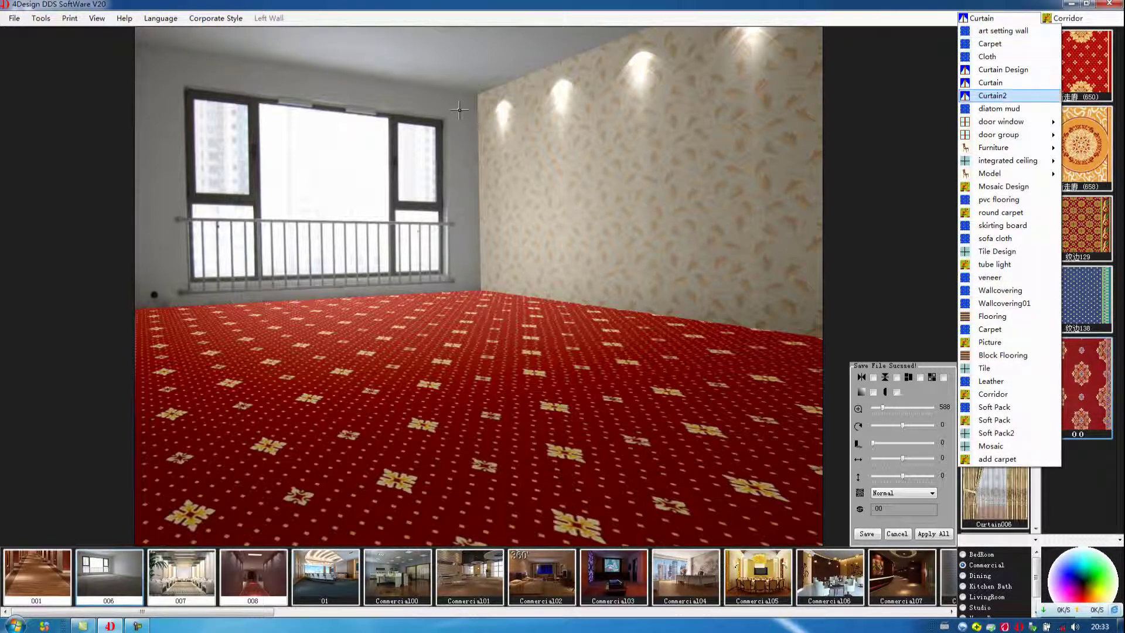
key("Up")
key("Up")
key("Down")
key("Down")
key("Return")
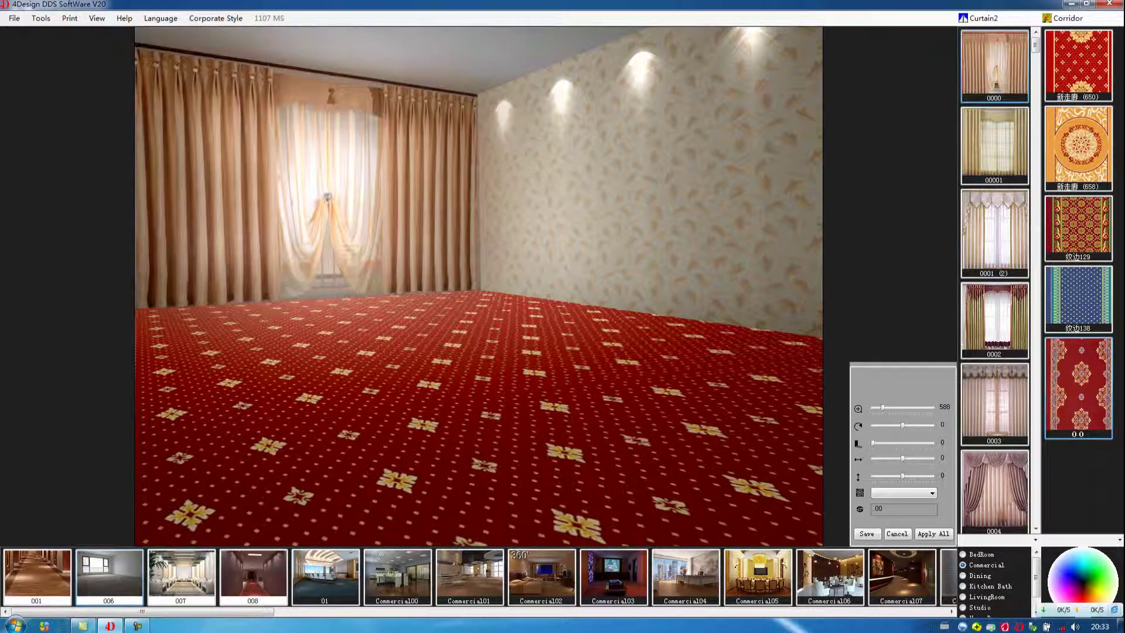
Step: Place a brass chandelier from Furniture > Lighting on the ceiling and shrink it
key("alt+Down")
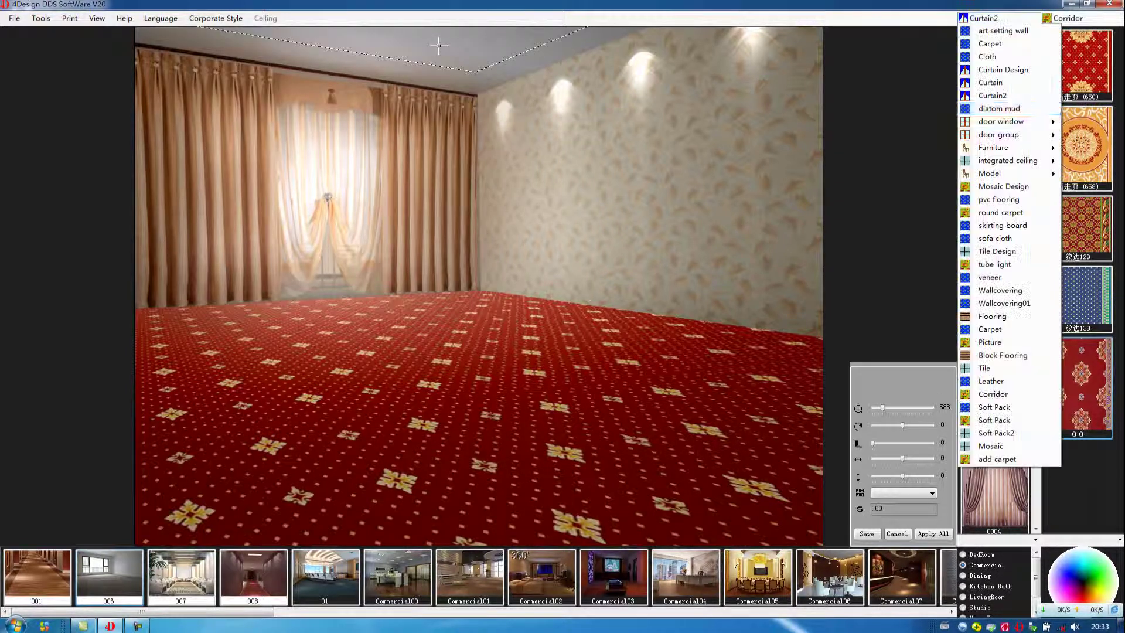
key("Down")
key("Down")
key("Down")
key("Down")
key("Right")
key("Down")
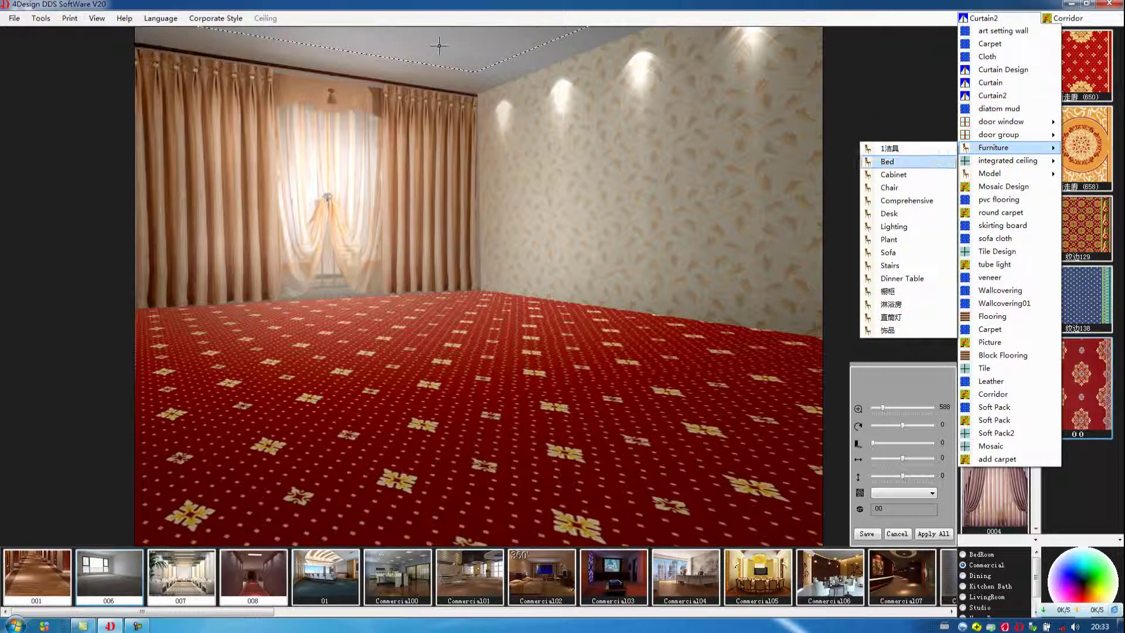
key("Down")
key("Down")
key("Down")
key("Down")
key("Return")
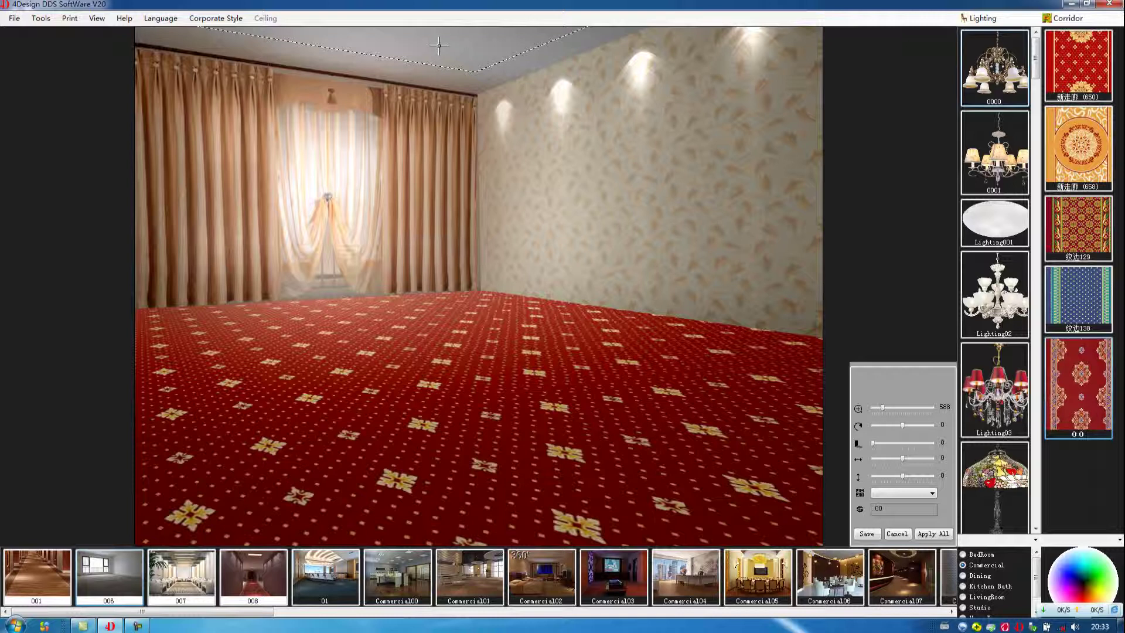
left_click(438, 44)
left_click_drag(630, 226, 498, 101)
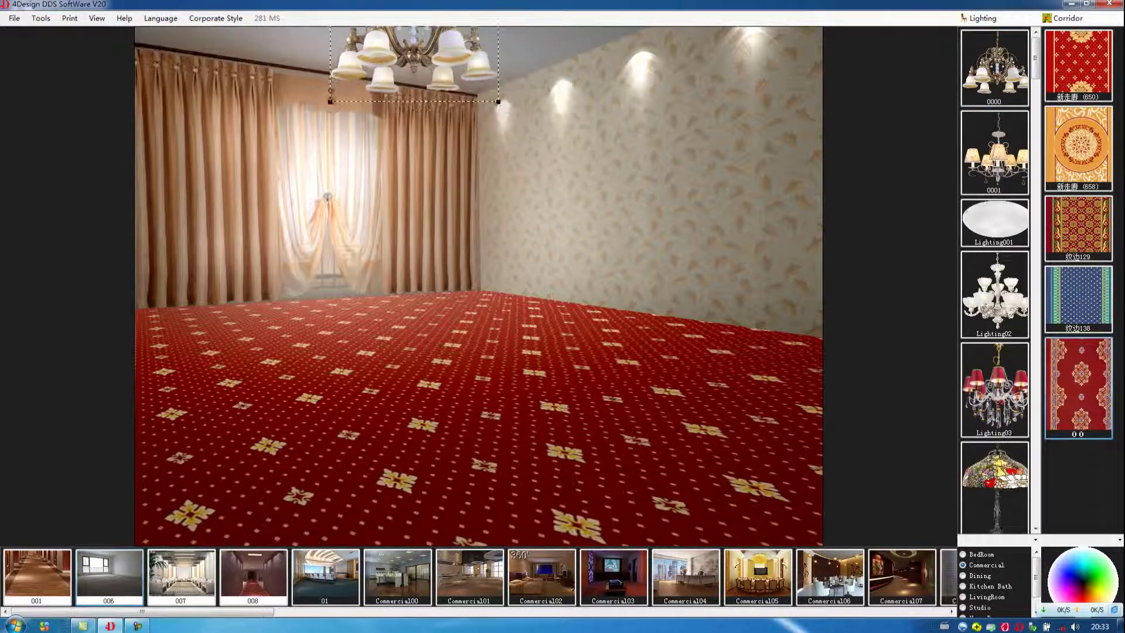
Step: Place the table01-10 round dining set from Furniture > Dinner Table, enlarged, at the carpet centre
left_click(982, 18)
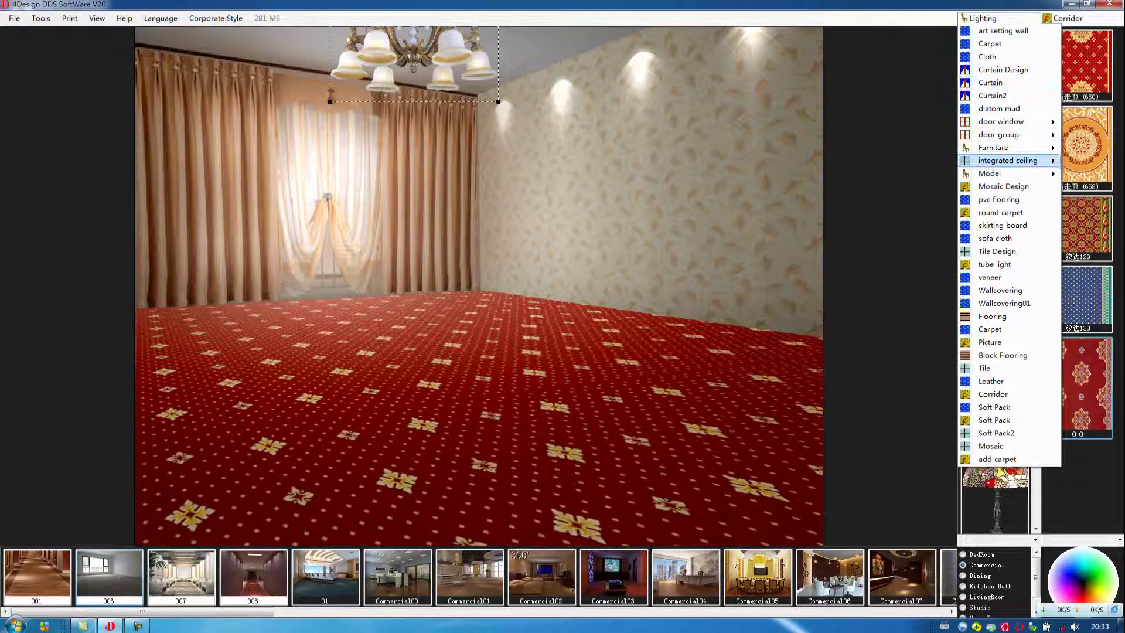
mouse_move(994, 149)
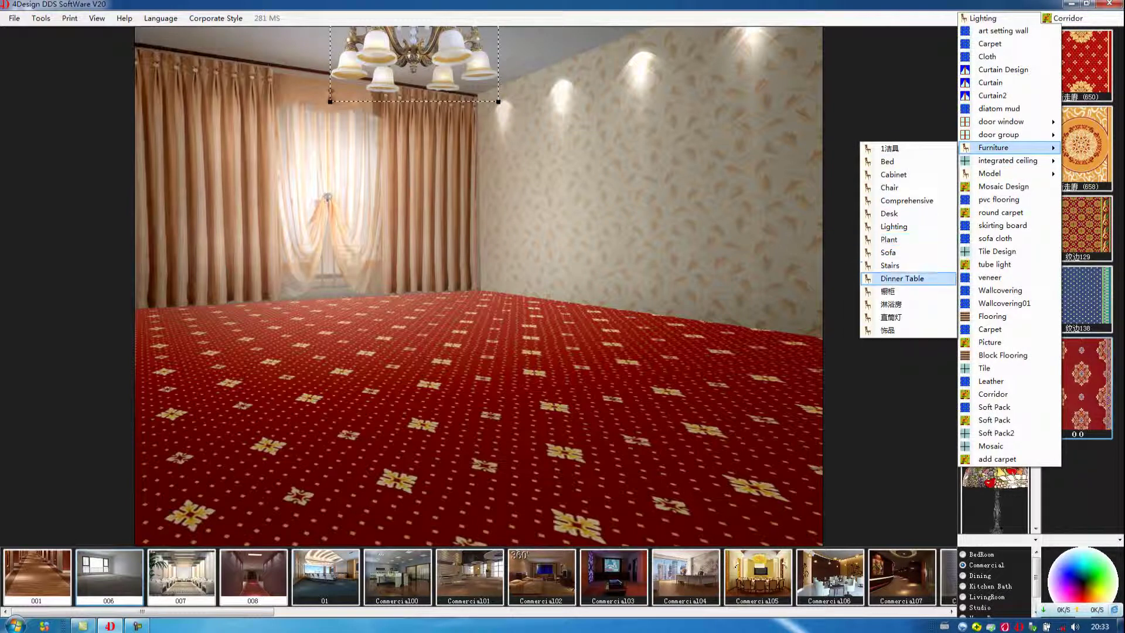
left_click(901, 277)
left_click(994, 48)
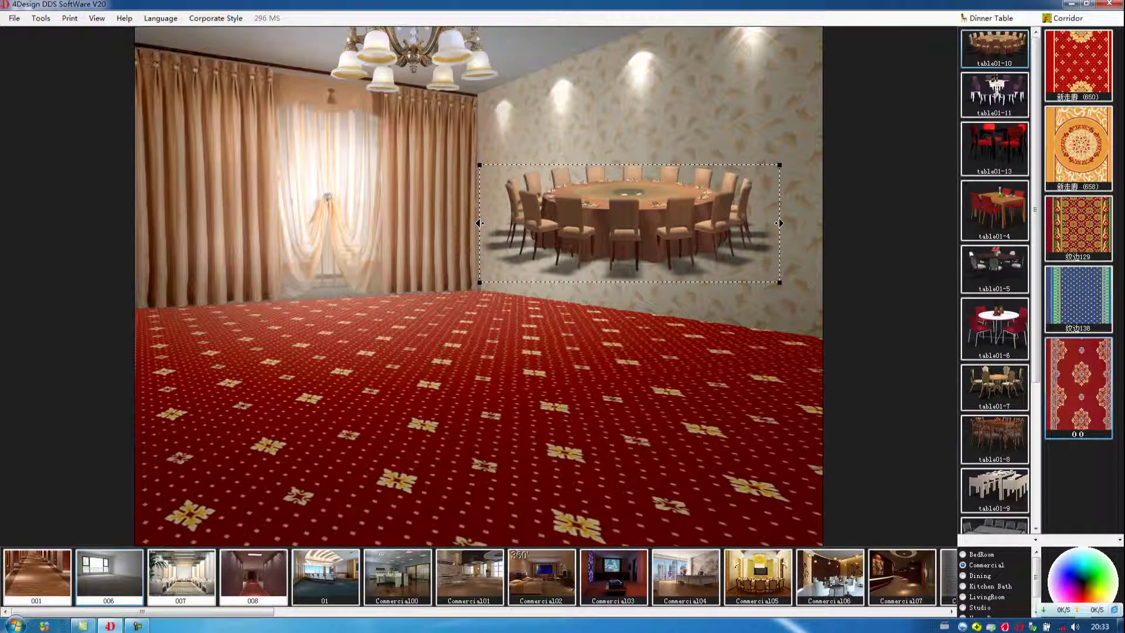
left_click_drag(479, 282, 276, 361)
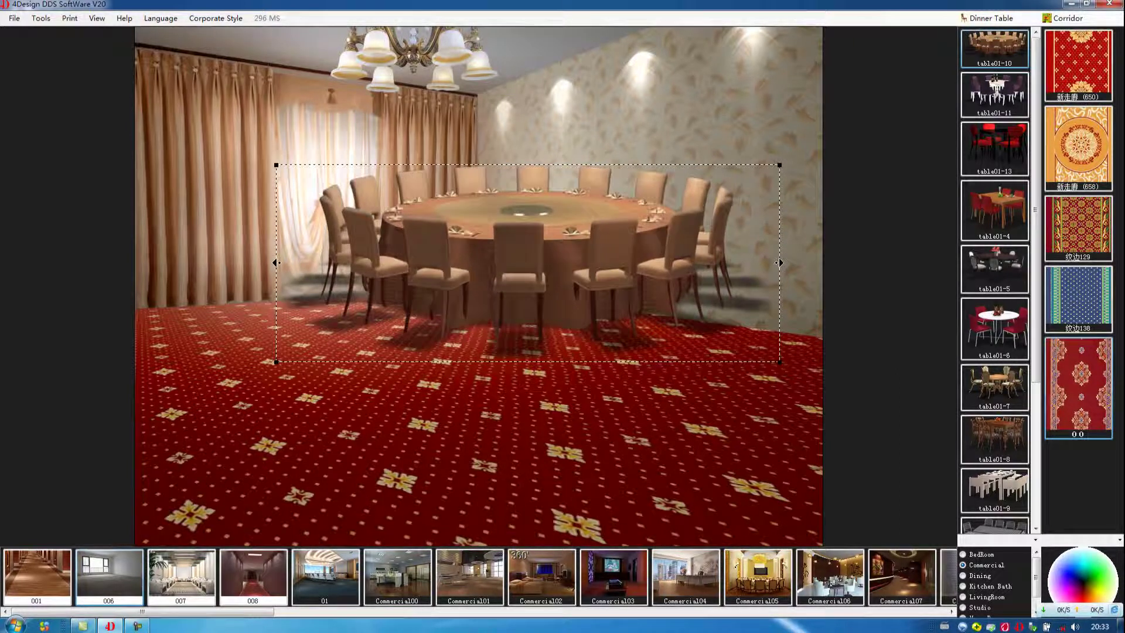
mouse_move(528, 263)
left_mouse_down()
mouse_move(504, 370)
mouse_move(486, 370)
left_mouse_up()
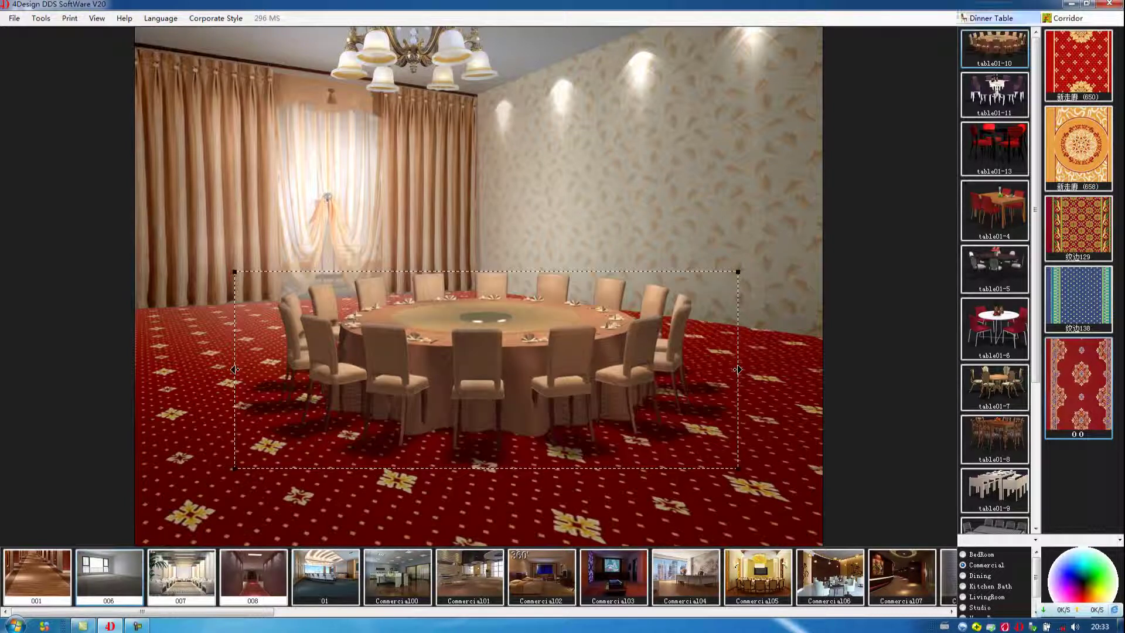
left_click(990, 17)
mouse_move(994, 147)
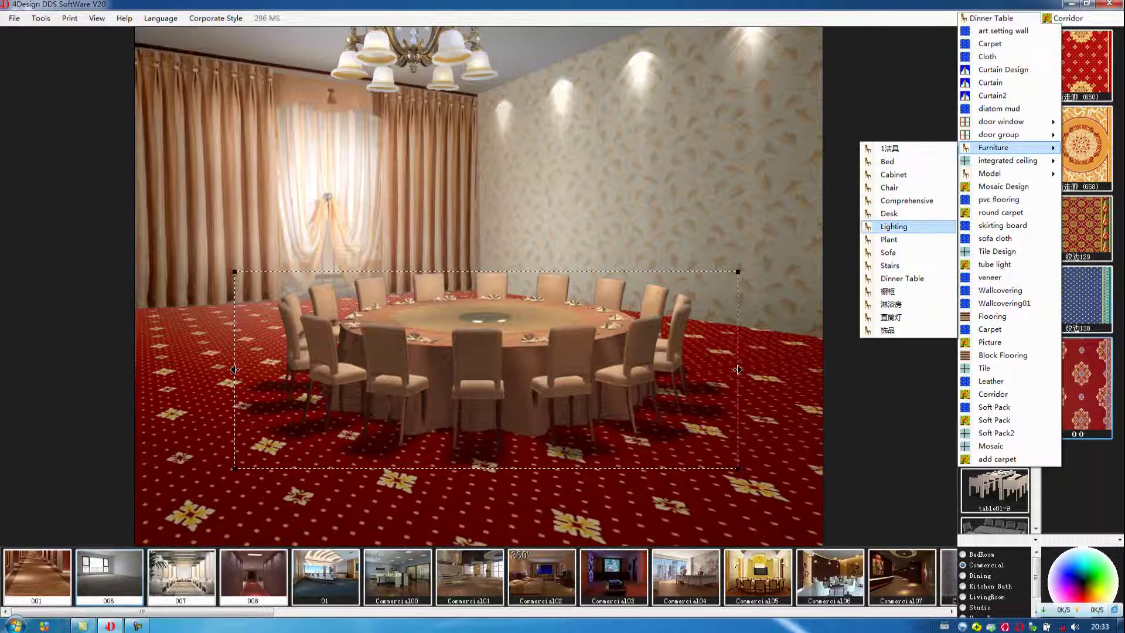
Step: Place plant 0000 from Furniture > Plant in the front-left corner, resized and nudged into place
left_click(890, 239)
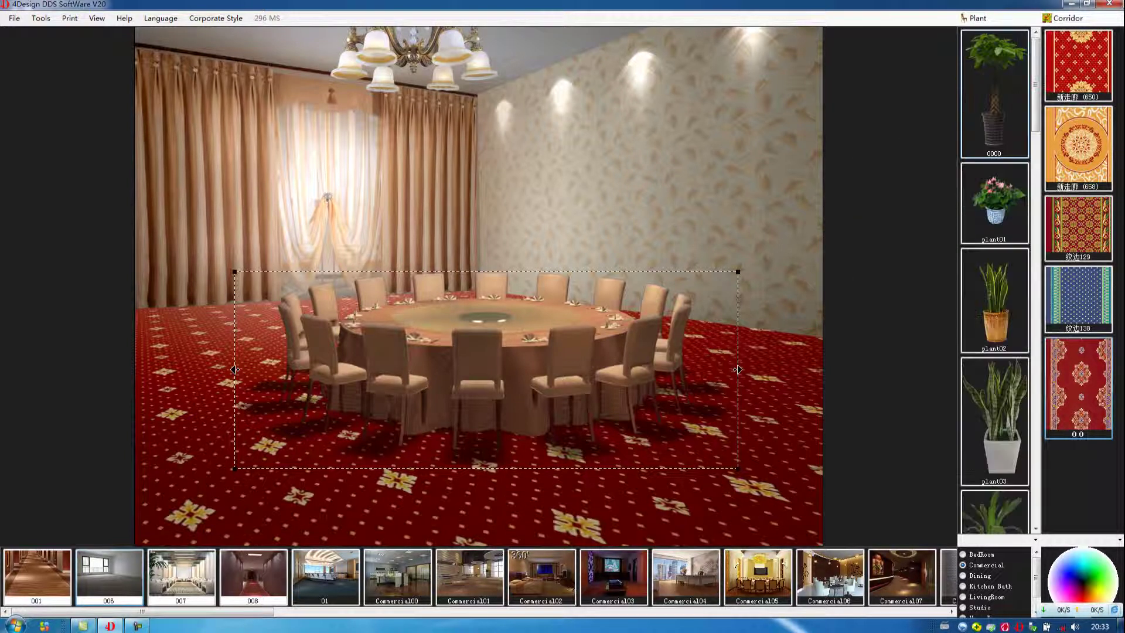
left_click(994, 93)
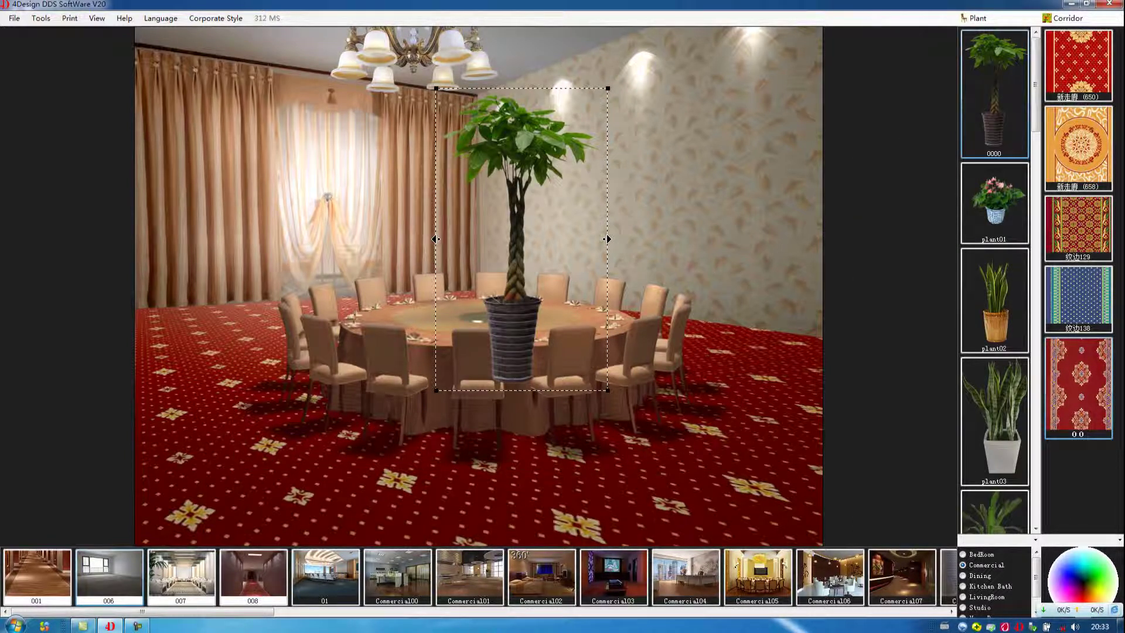
left_click_drag(519, 237, 177, 384)
left_click_drag(266, 236, 232, 292)
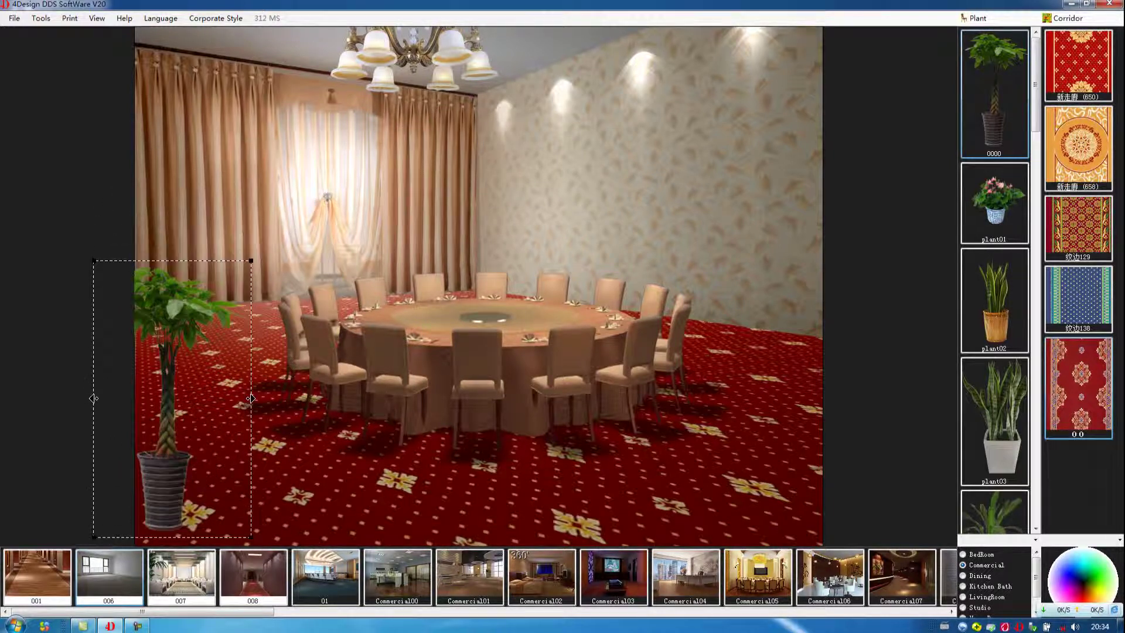
left_click_drag(164, 413, 174, 409)
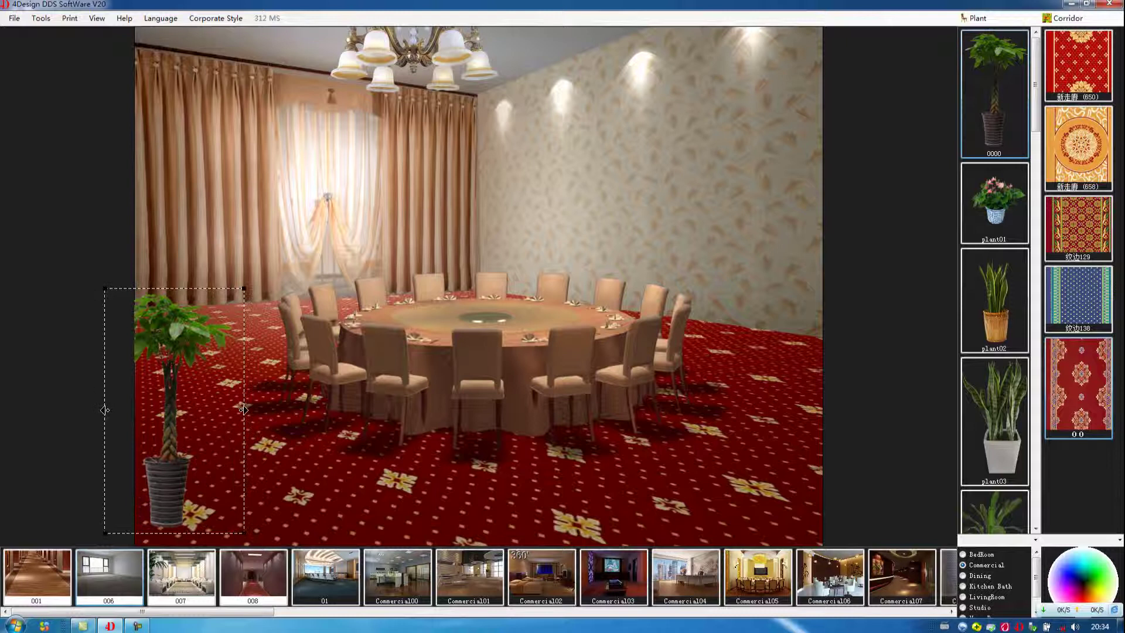
left_click(610, 191)
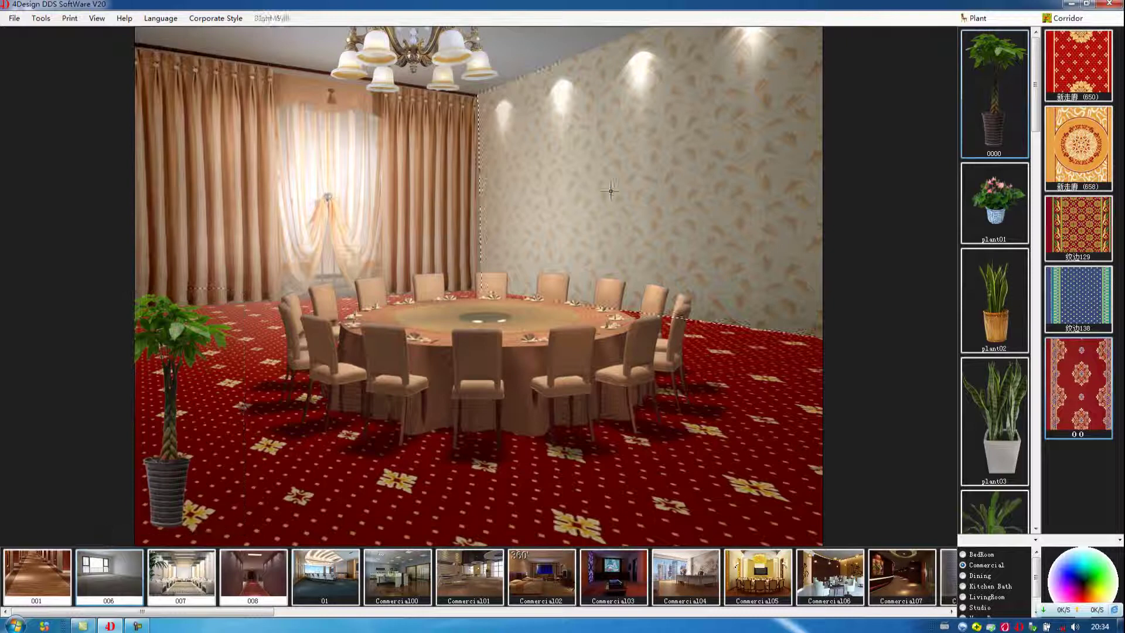